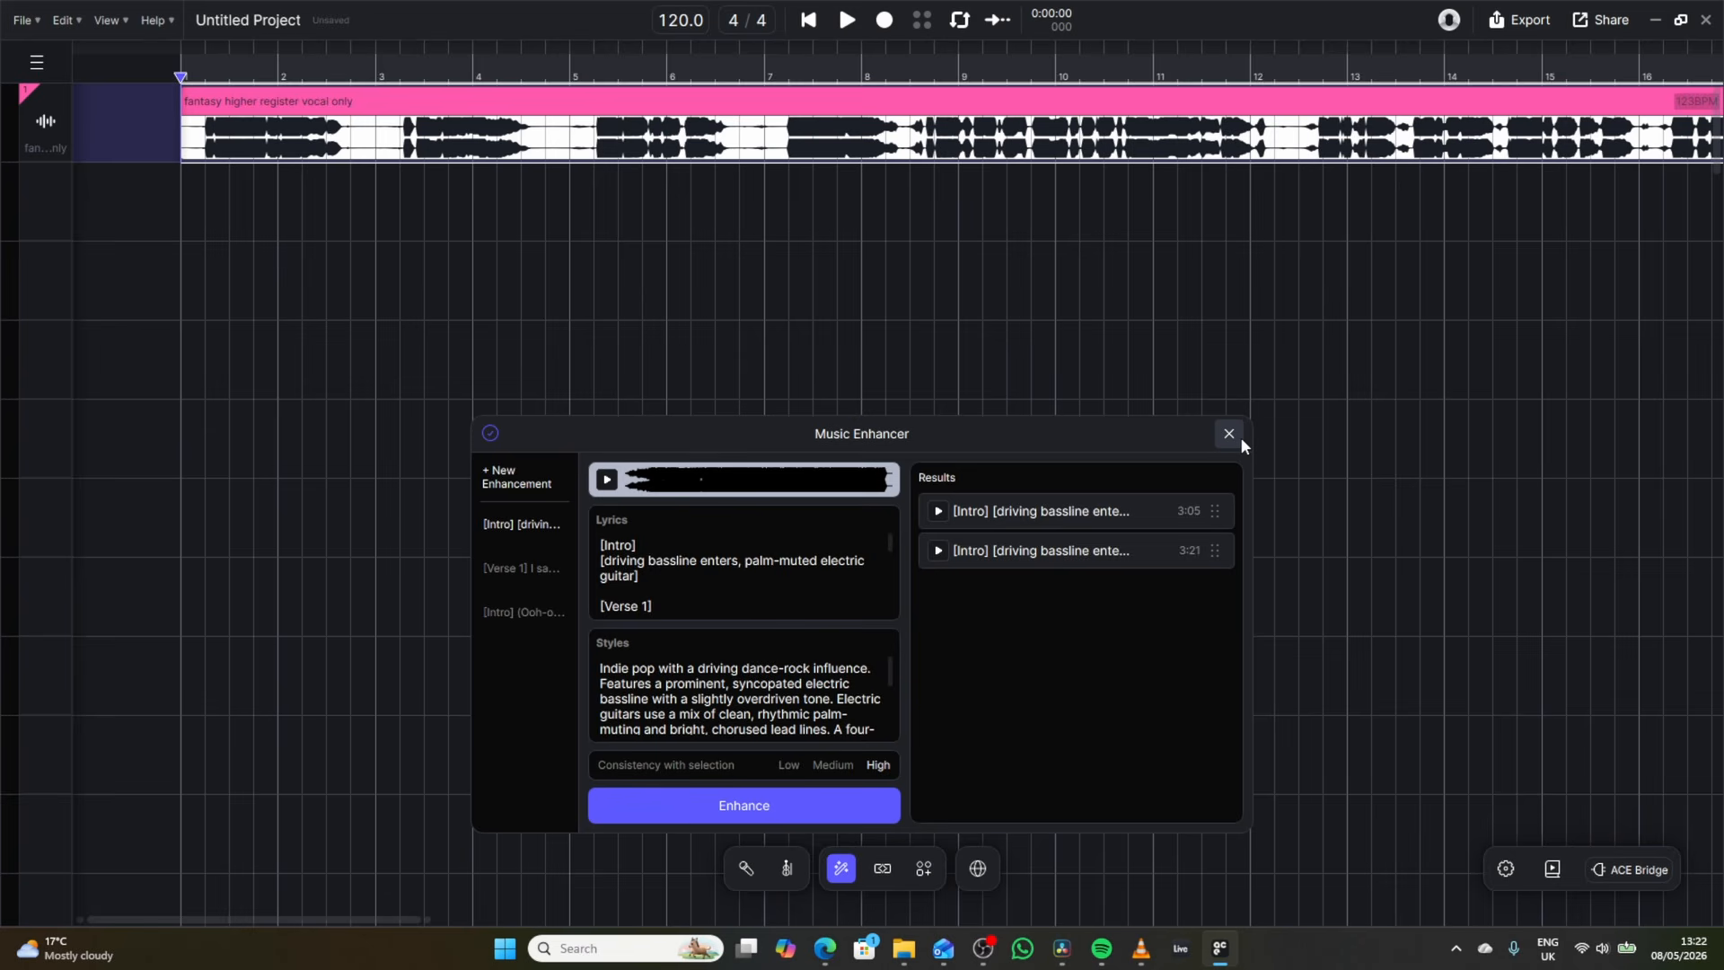
Listen to the opening of the vocal track from the start of the timeline and stop playback.
left_click(847, 20)
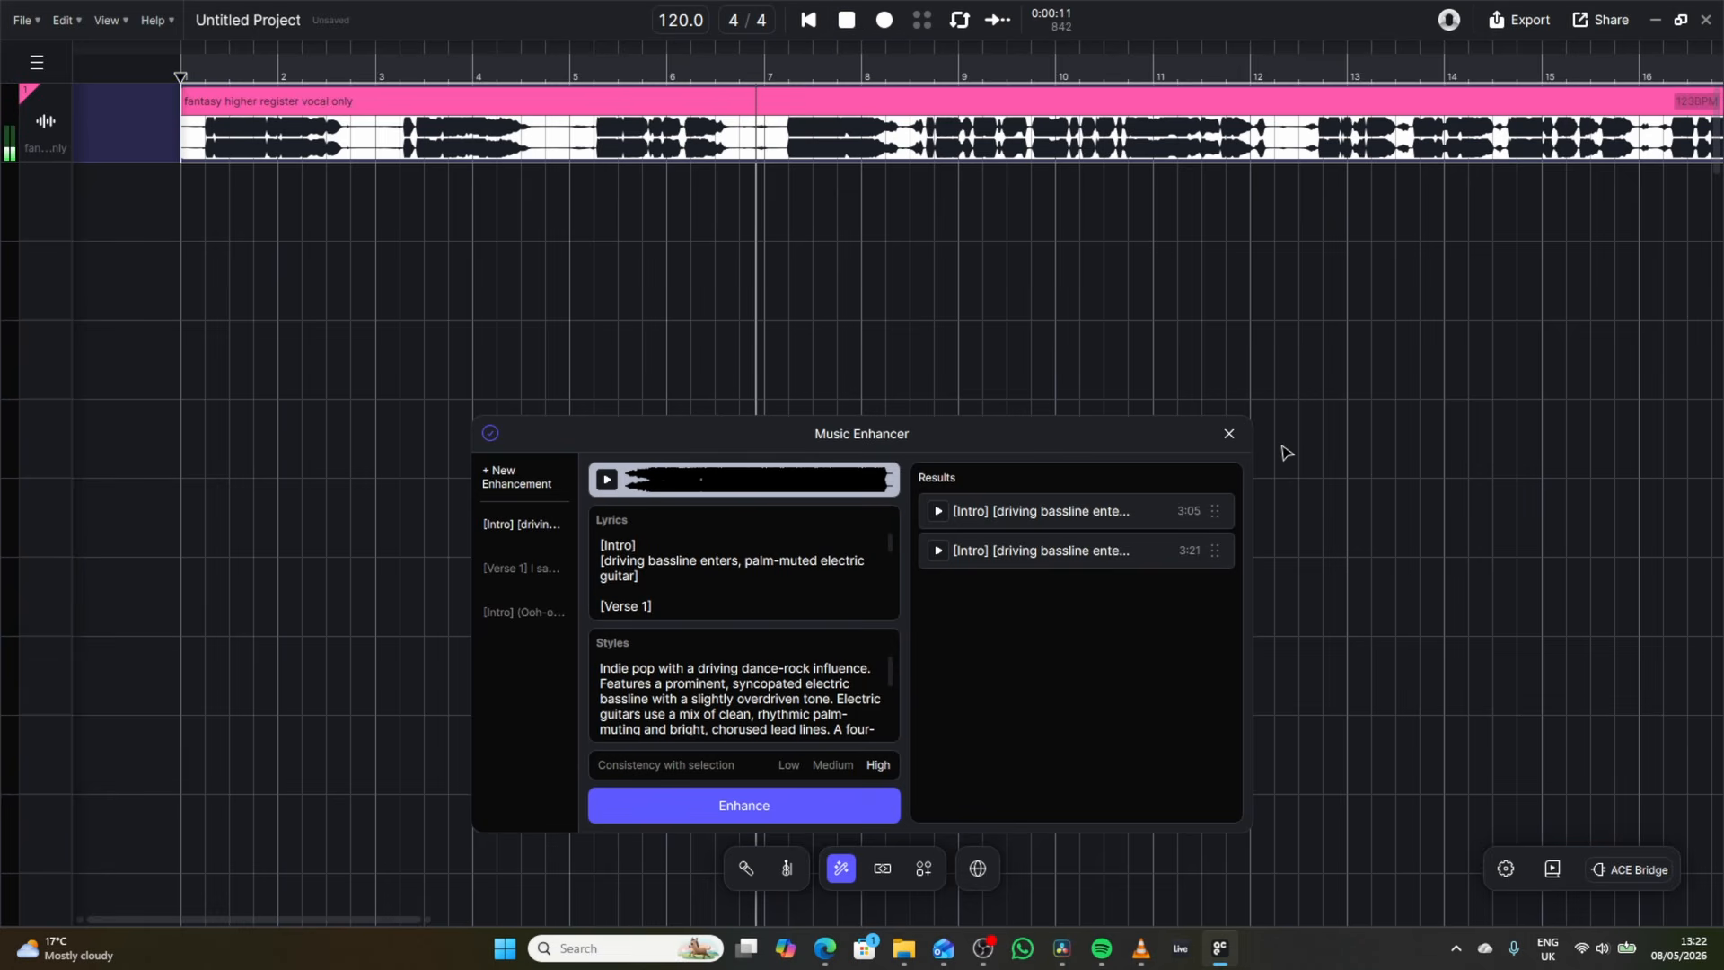
left_click(850, 23)
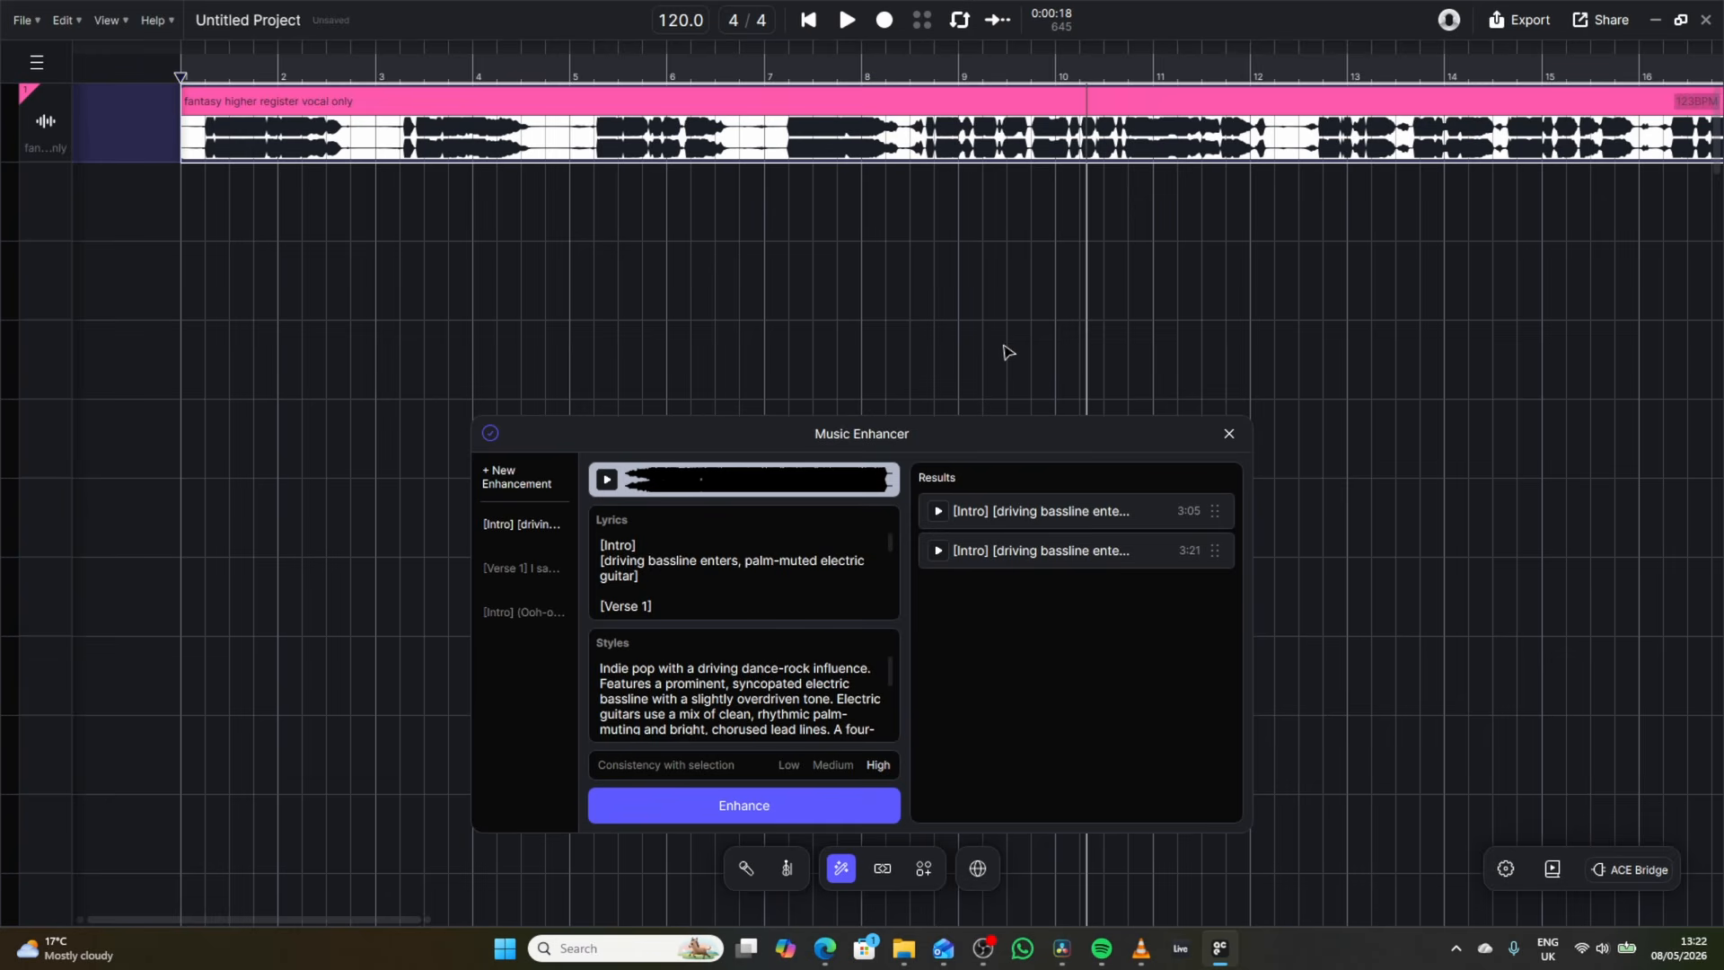
Start a new Music Enhancer enhancement with the whole song selected and tempo match on.
left_click(513, 479)
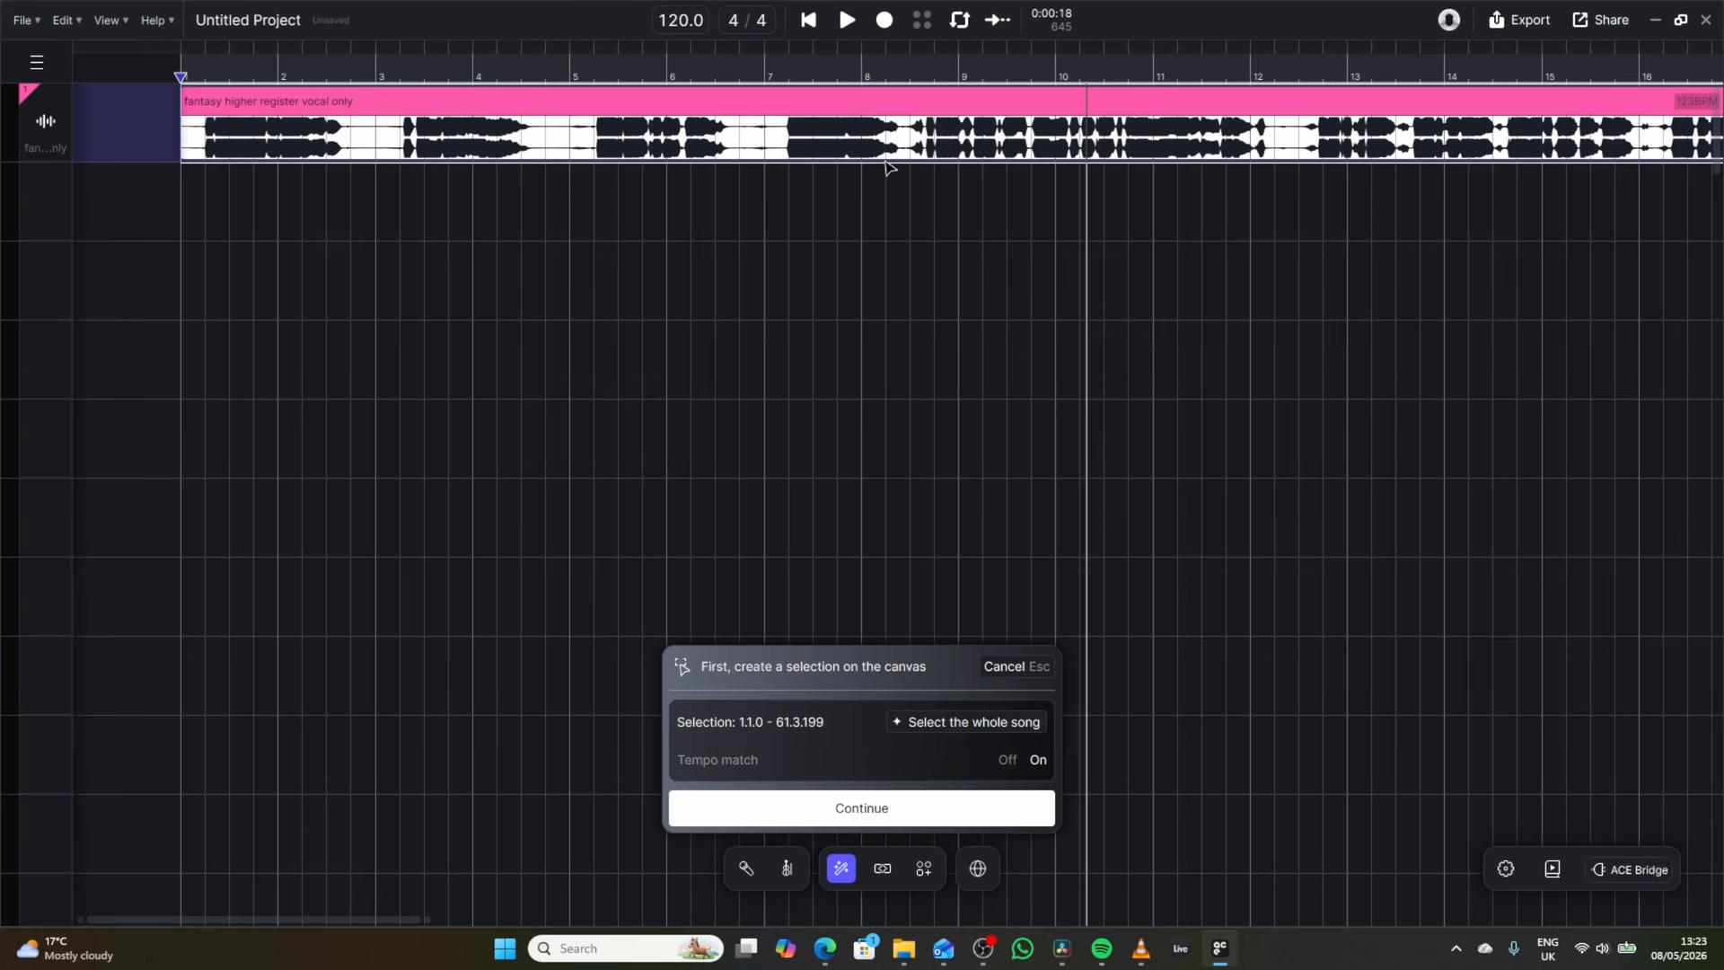
left_click(955, 724)
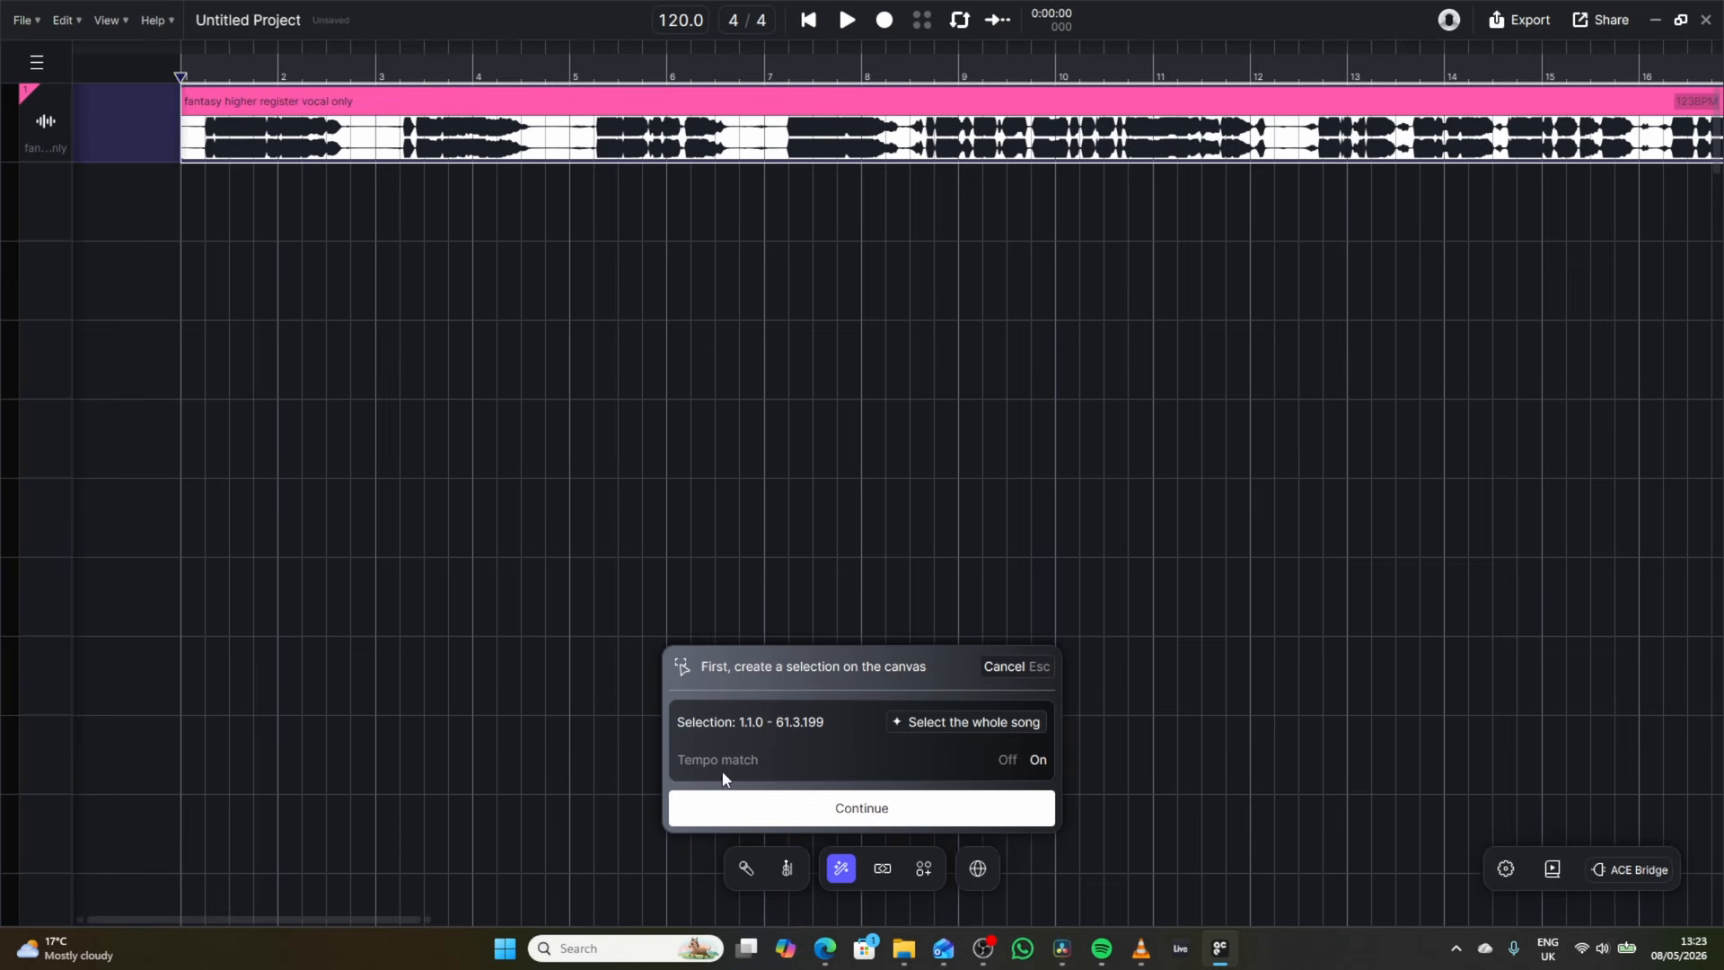
left_click(812, 809)
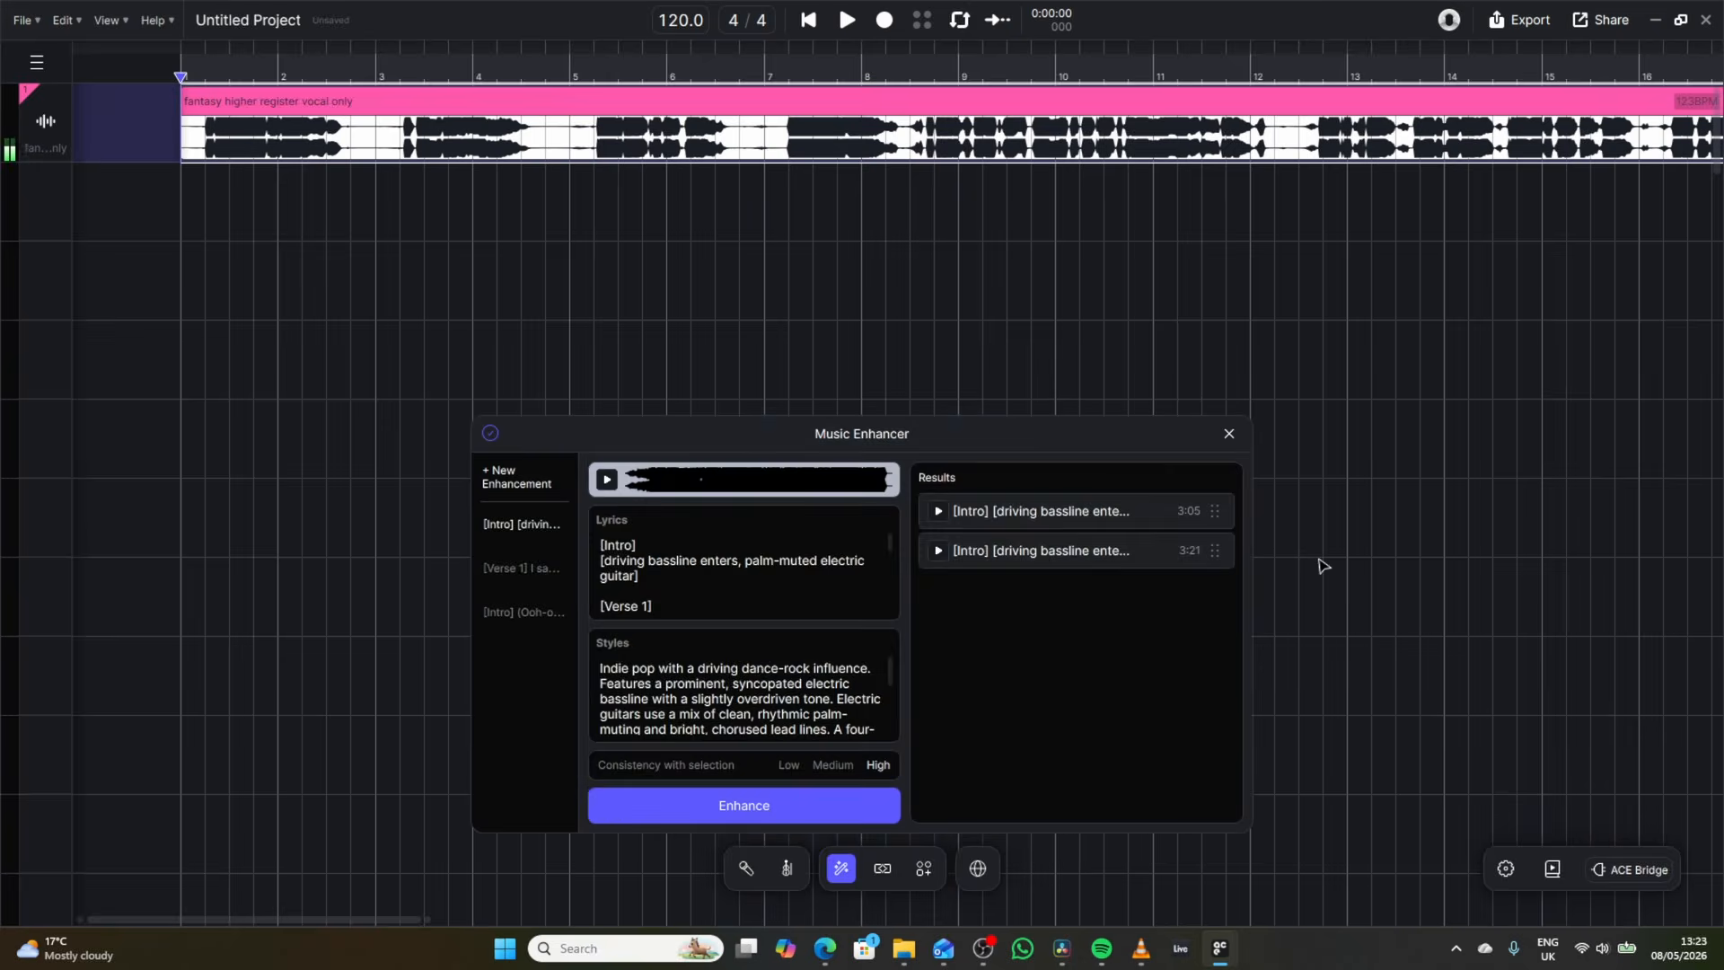
Review the detected lyrics and generate enhanced versions with the suggested acoustic pop ballad style at High consistency.
scroll(669, 575, "down", 1)
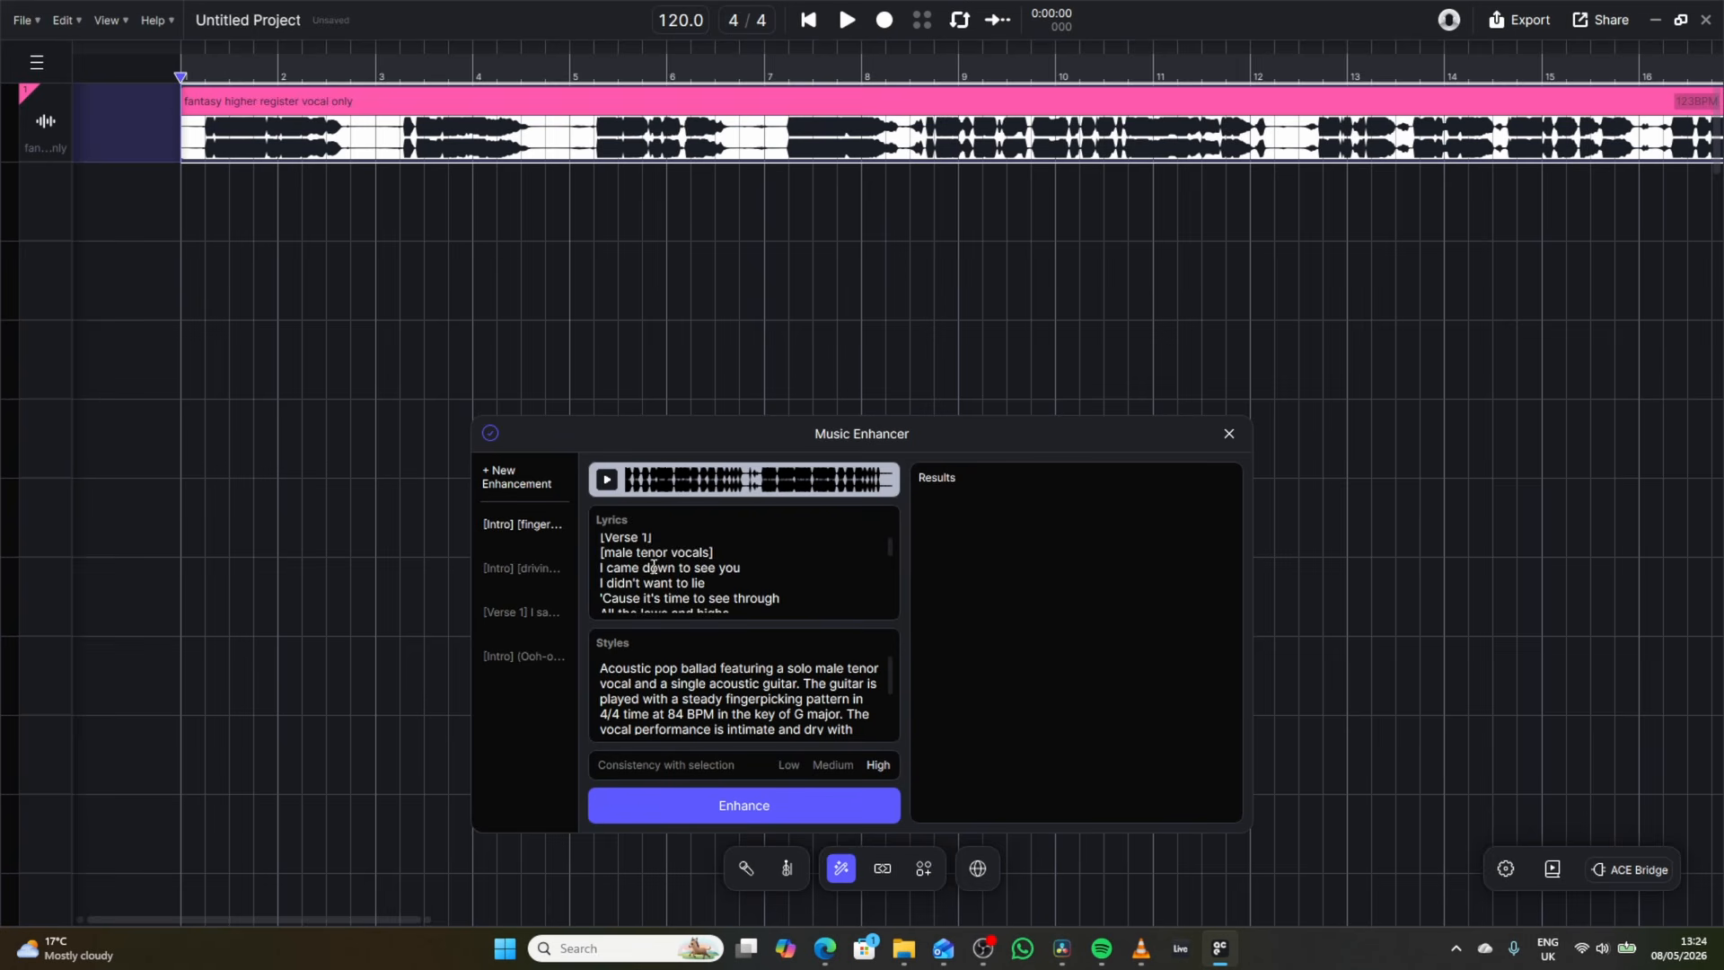
scroll(653, 568, "down", 1)
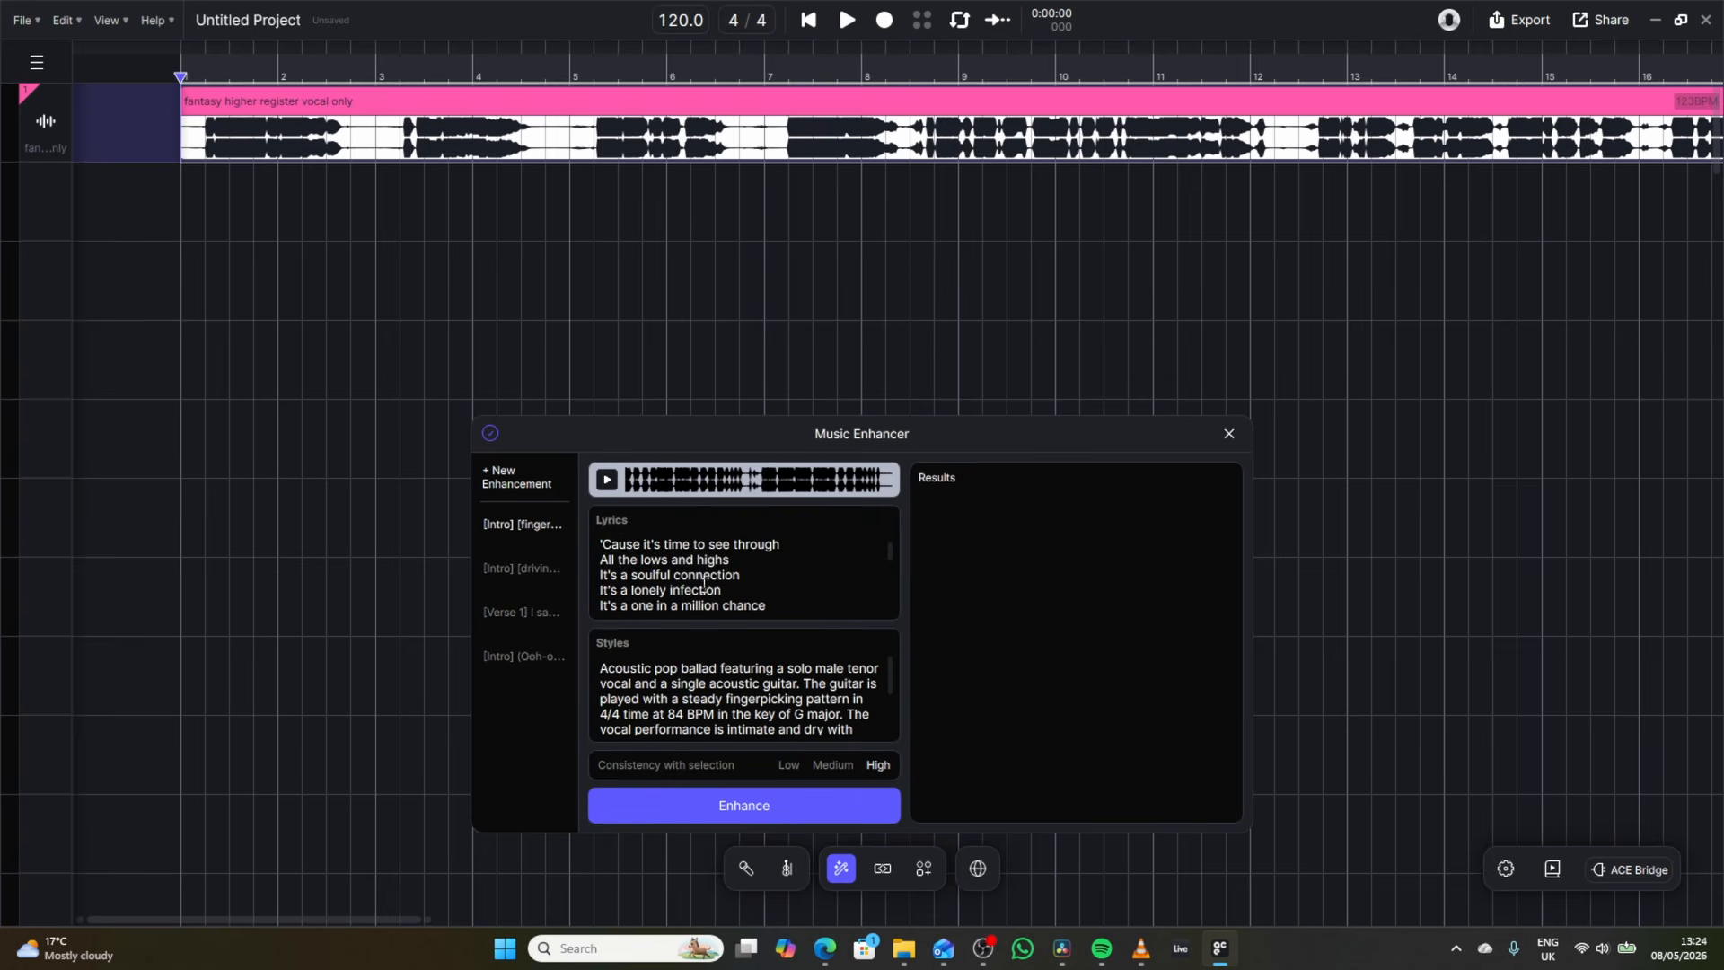
scroll(704, 584, "down", 1)
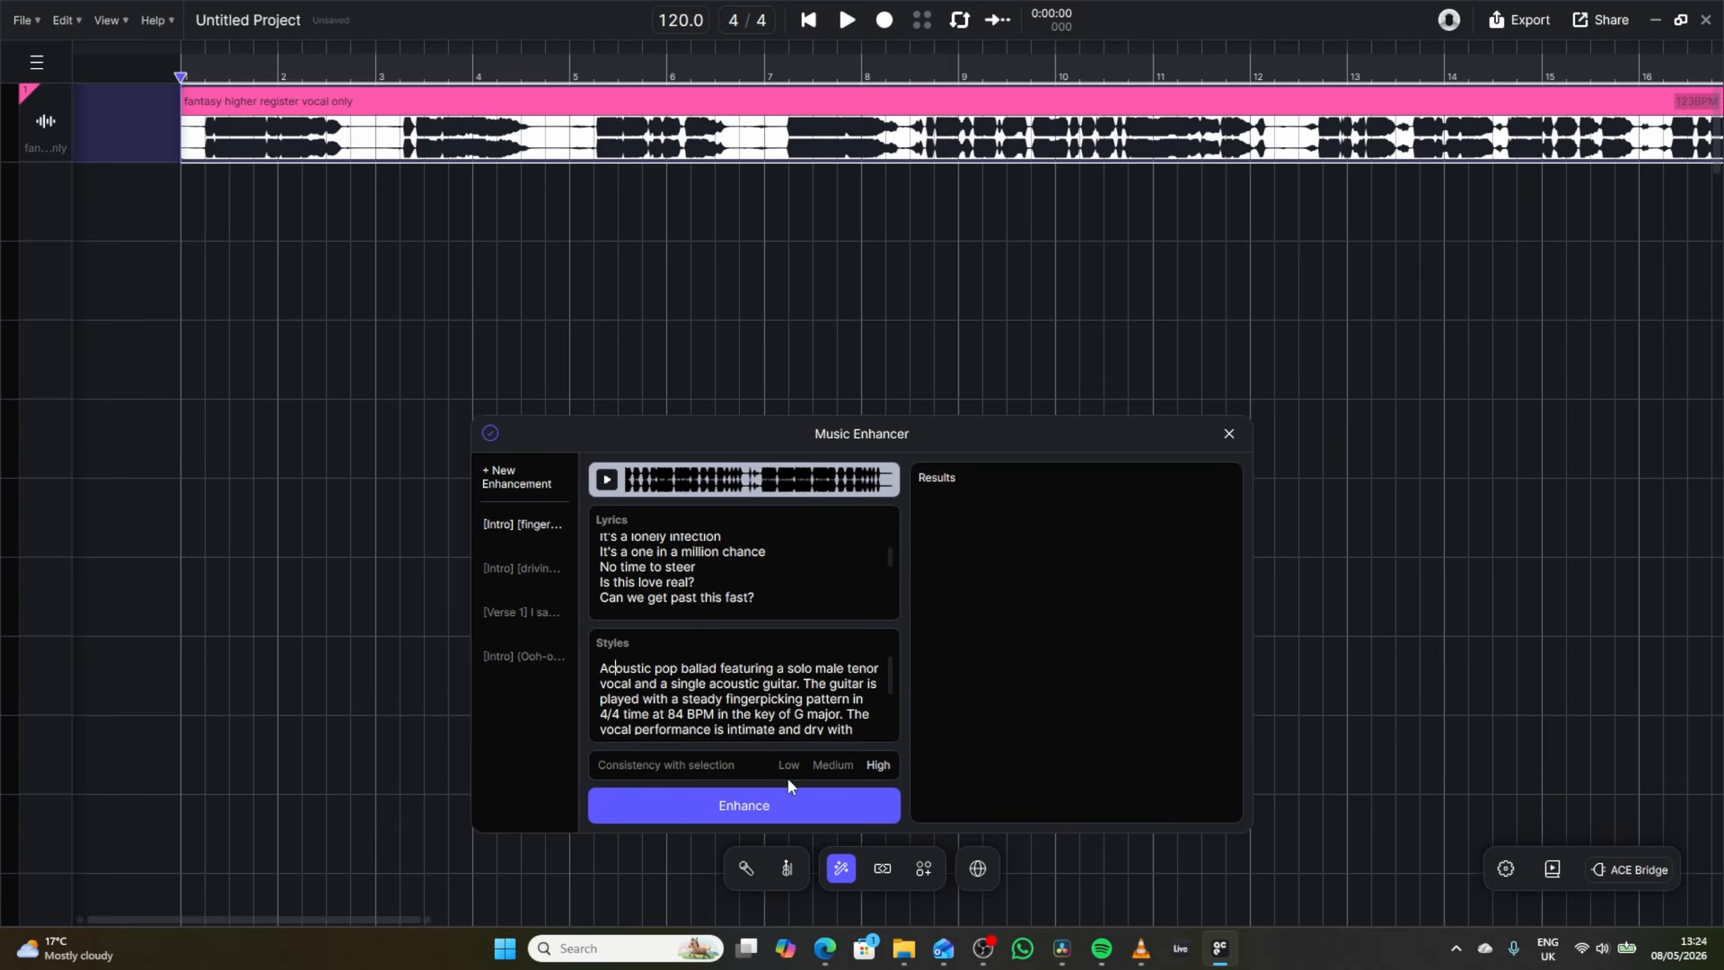
scroll(873, 683, "down", 3)
scroll(868, 720, "up", 3)
left_click(772, 804)
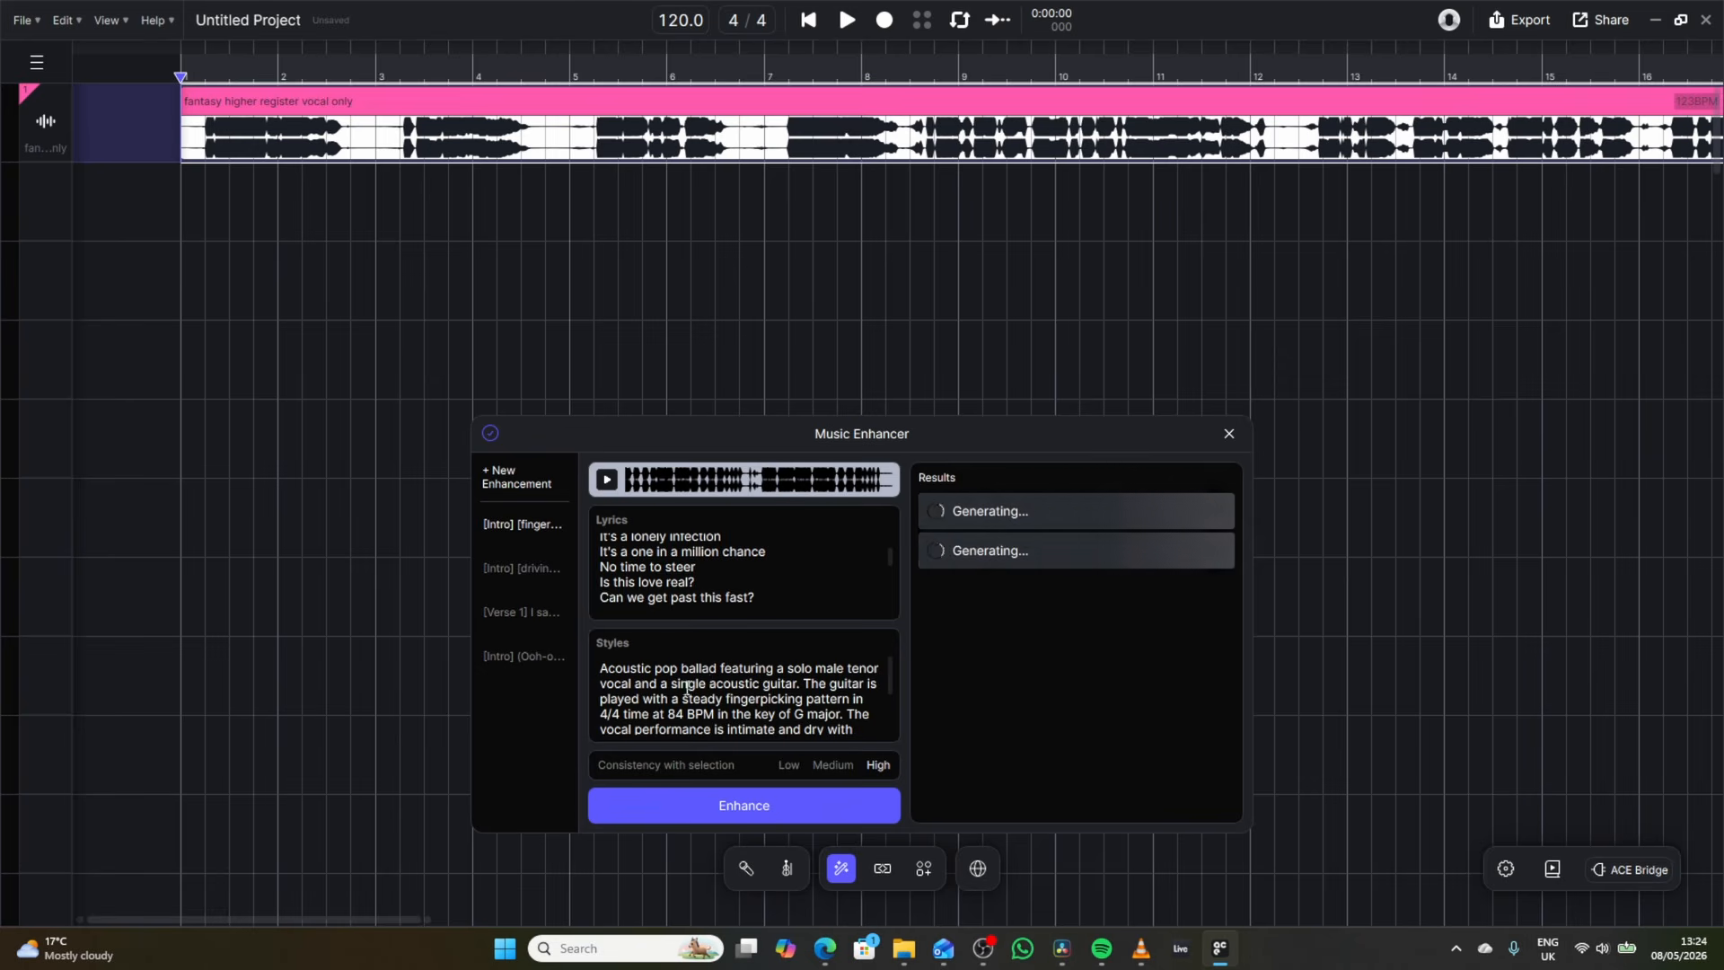
Replace the style description with "chill house, minimal" and generate another set of enhanced versions.
triple_click(618, 669)
type("chill")
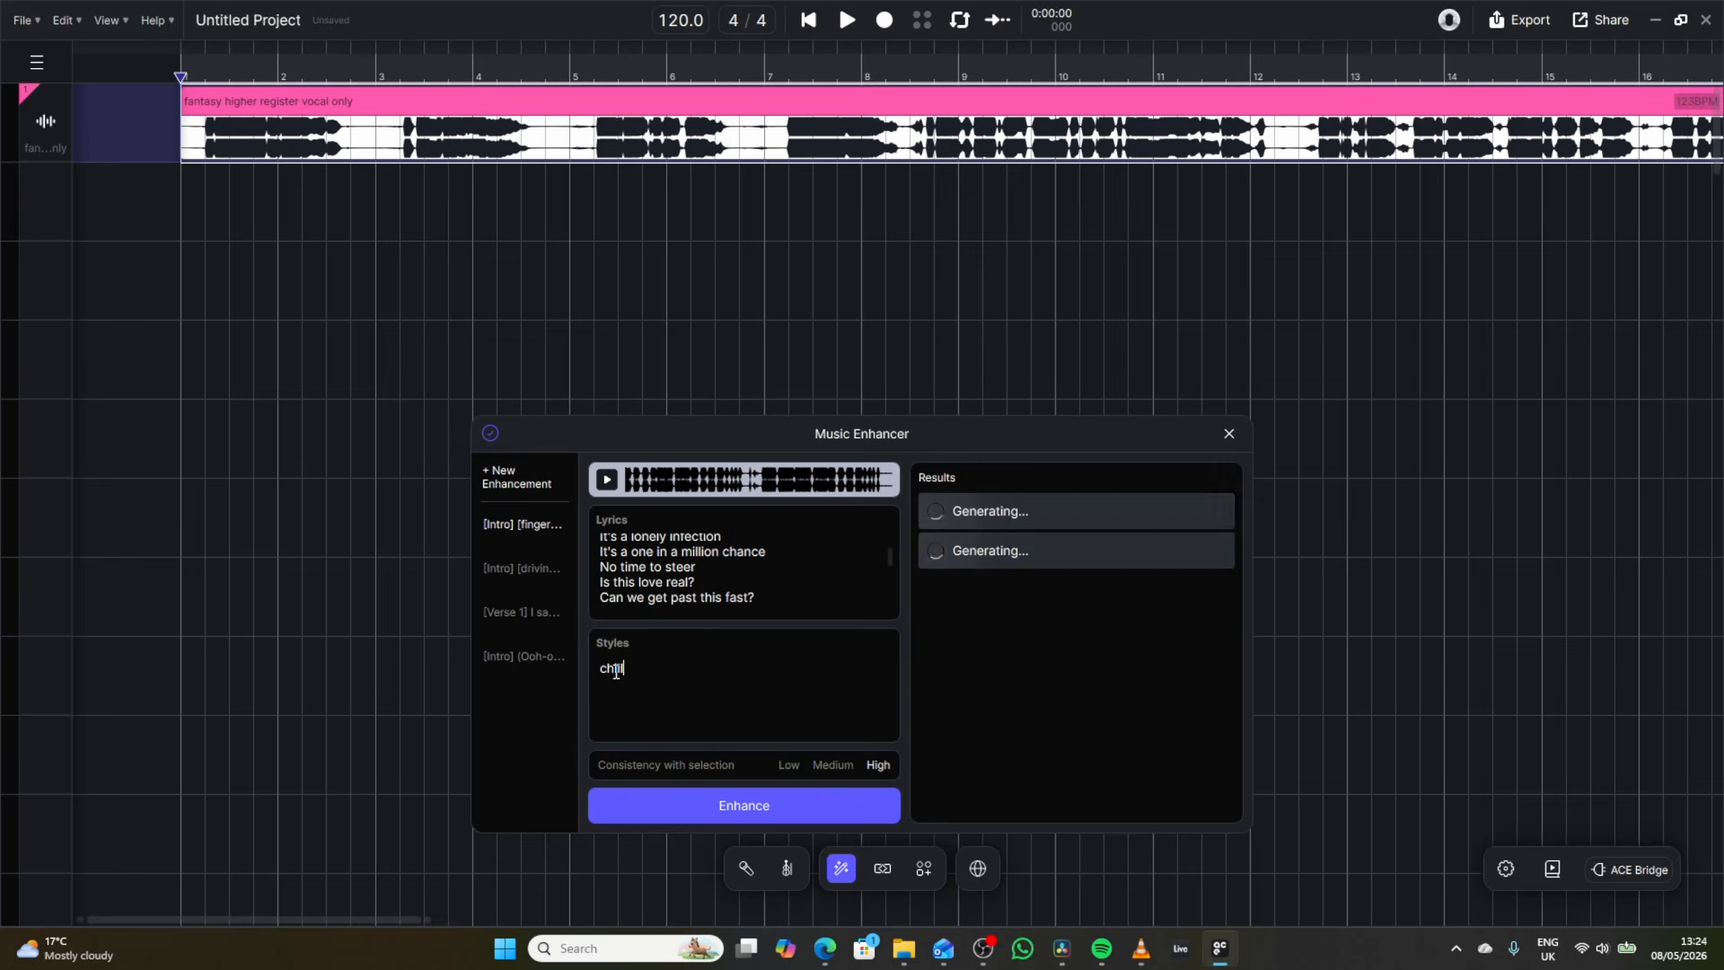
type(" house, minim")
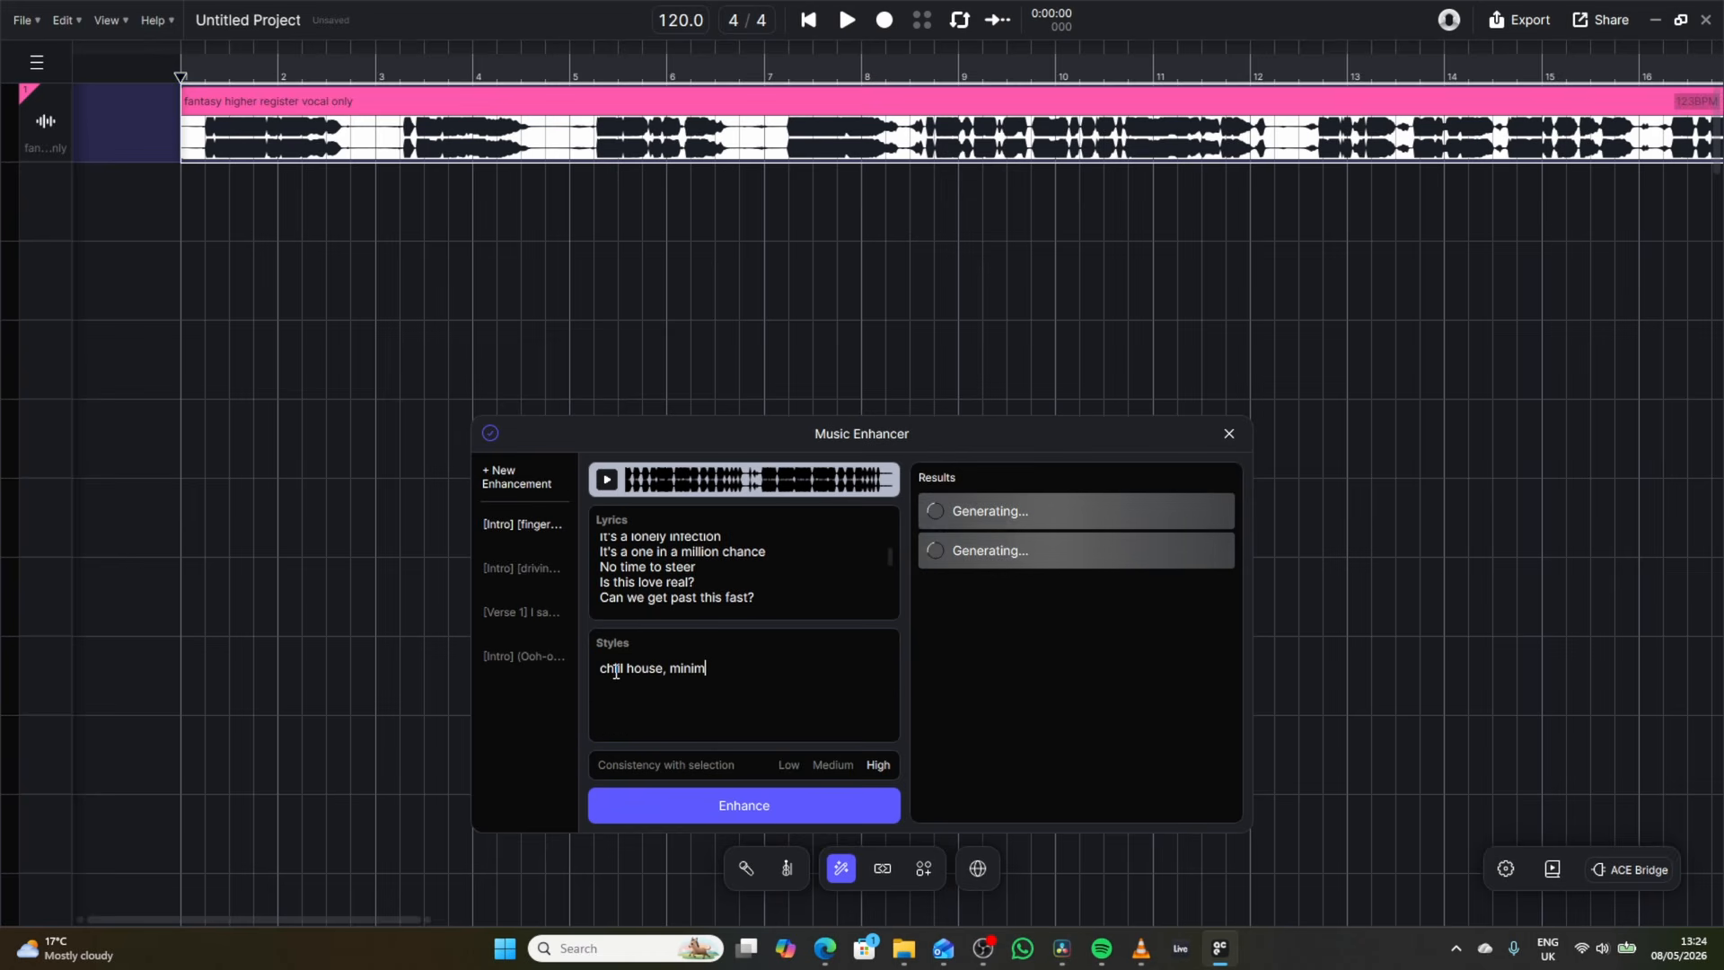
type("al")
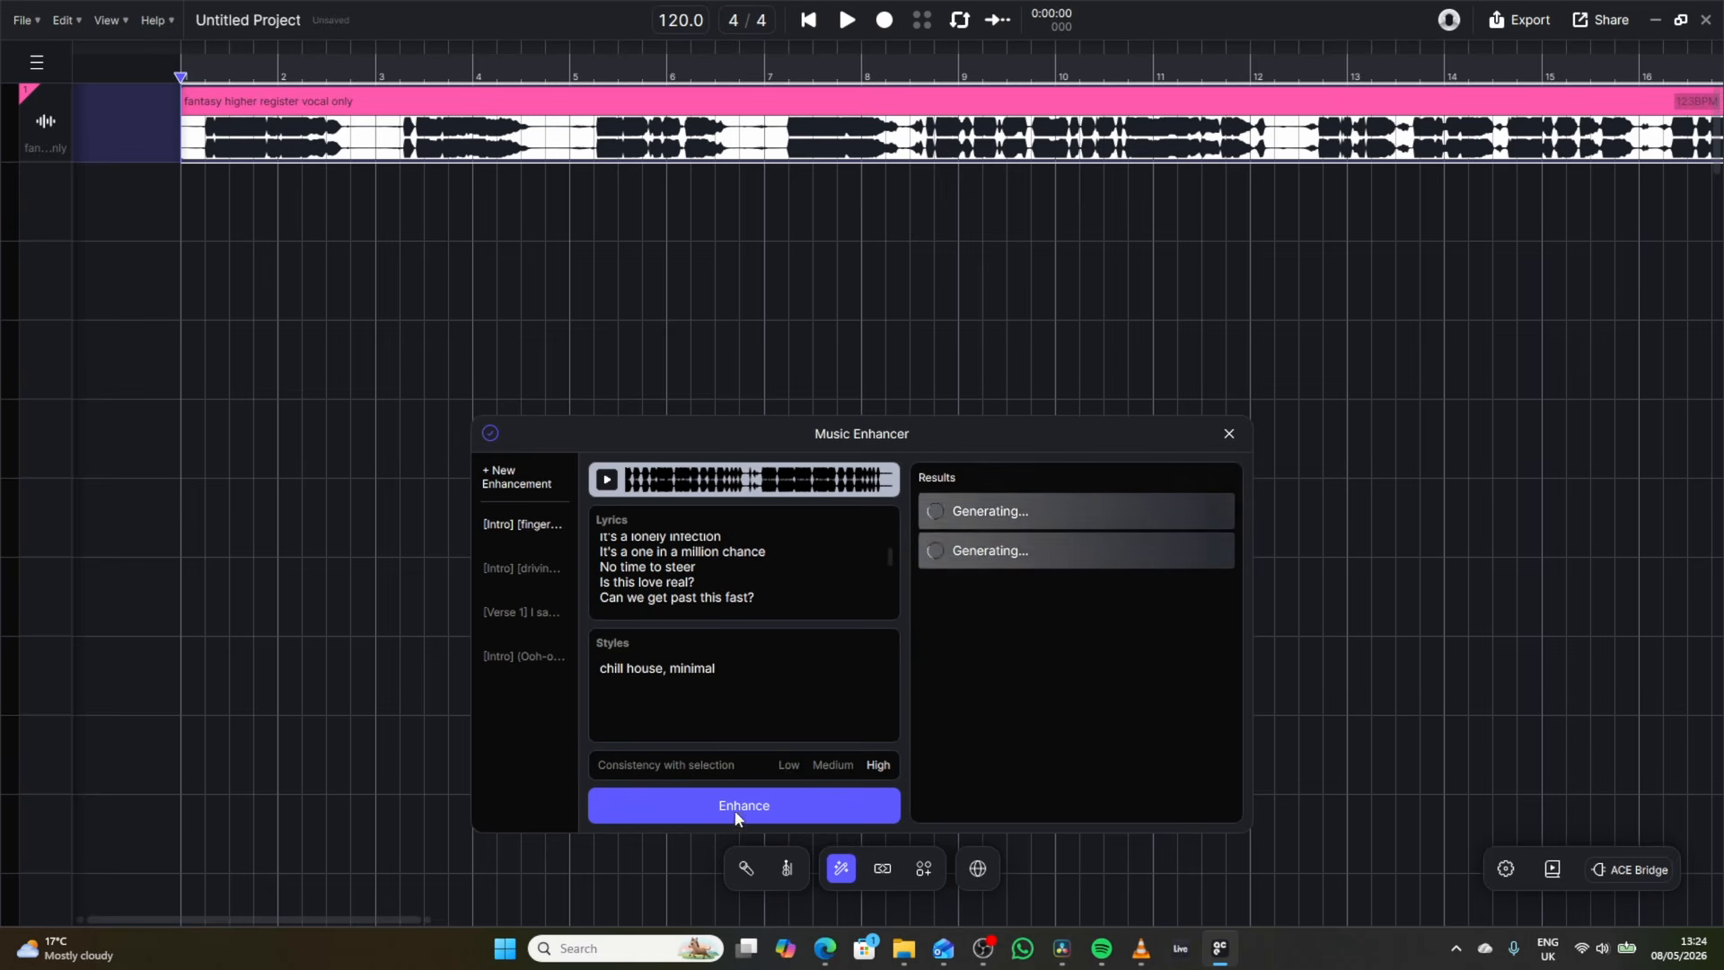
left_click(796, 805)
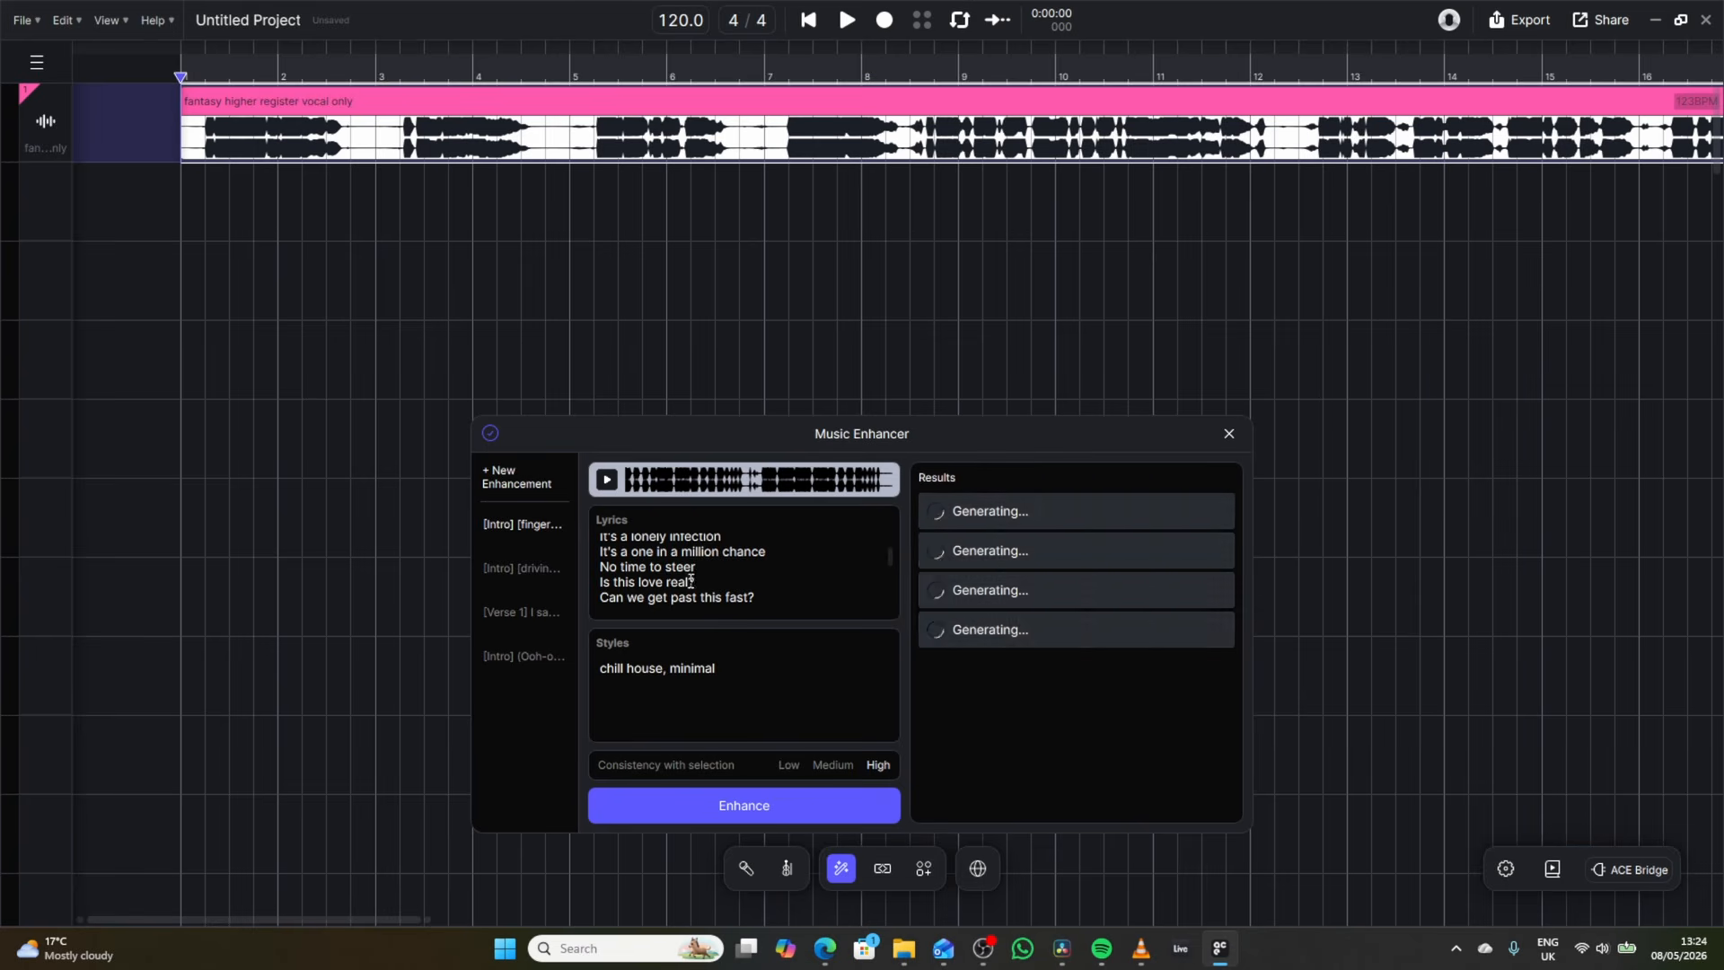
Look over the lyrics and audition the fourth and second results of the enhancement.
scroll(690, 582, "up", 3)
scroll(709, 586, "down", 5)
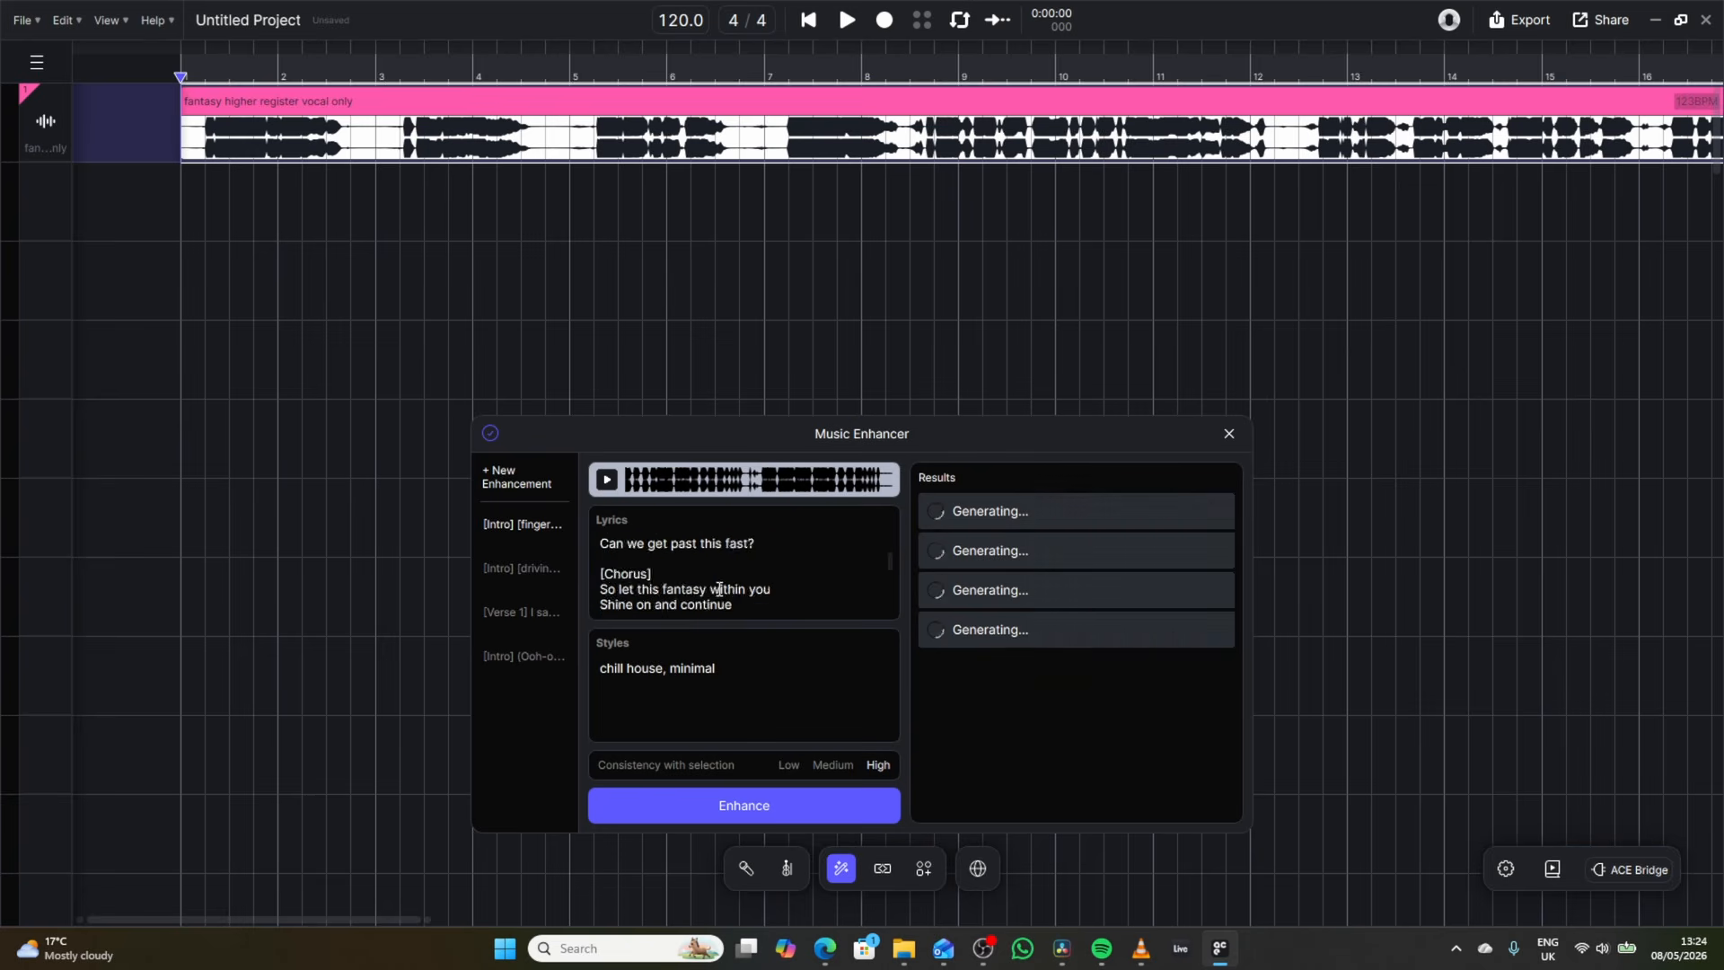
scroll(718, 589, "up", 2)
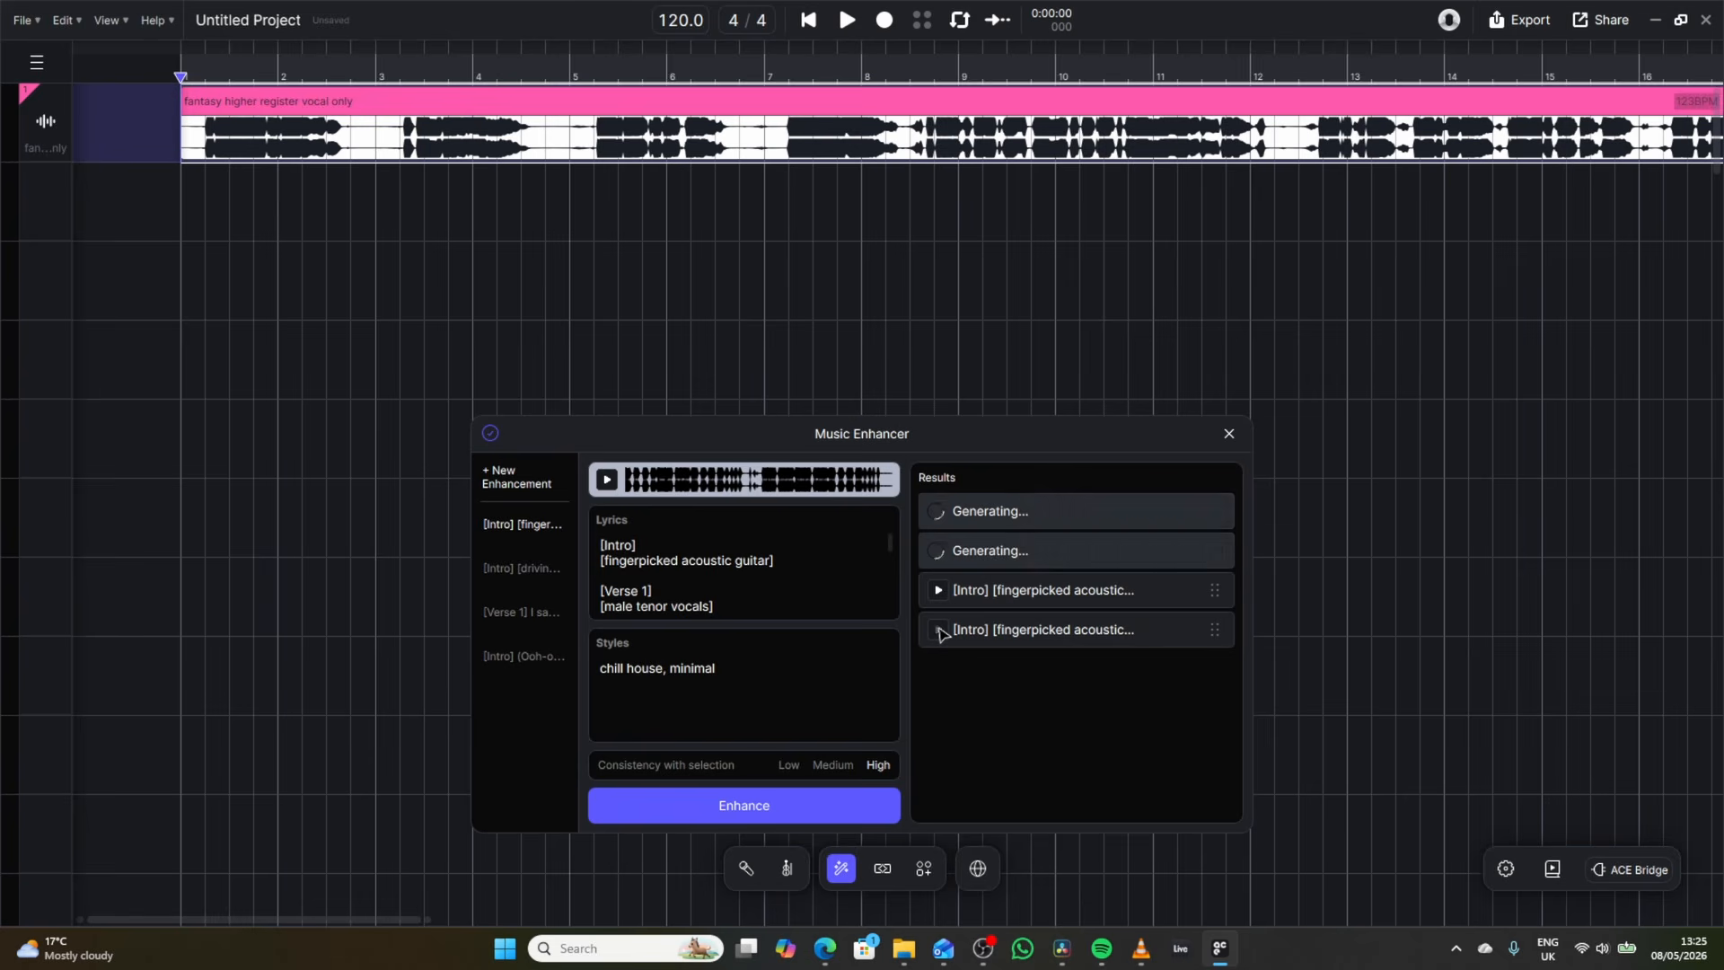
left_click(938, 629)
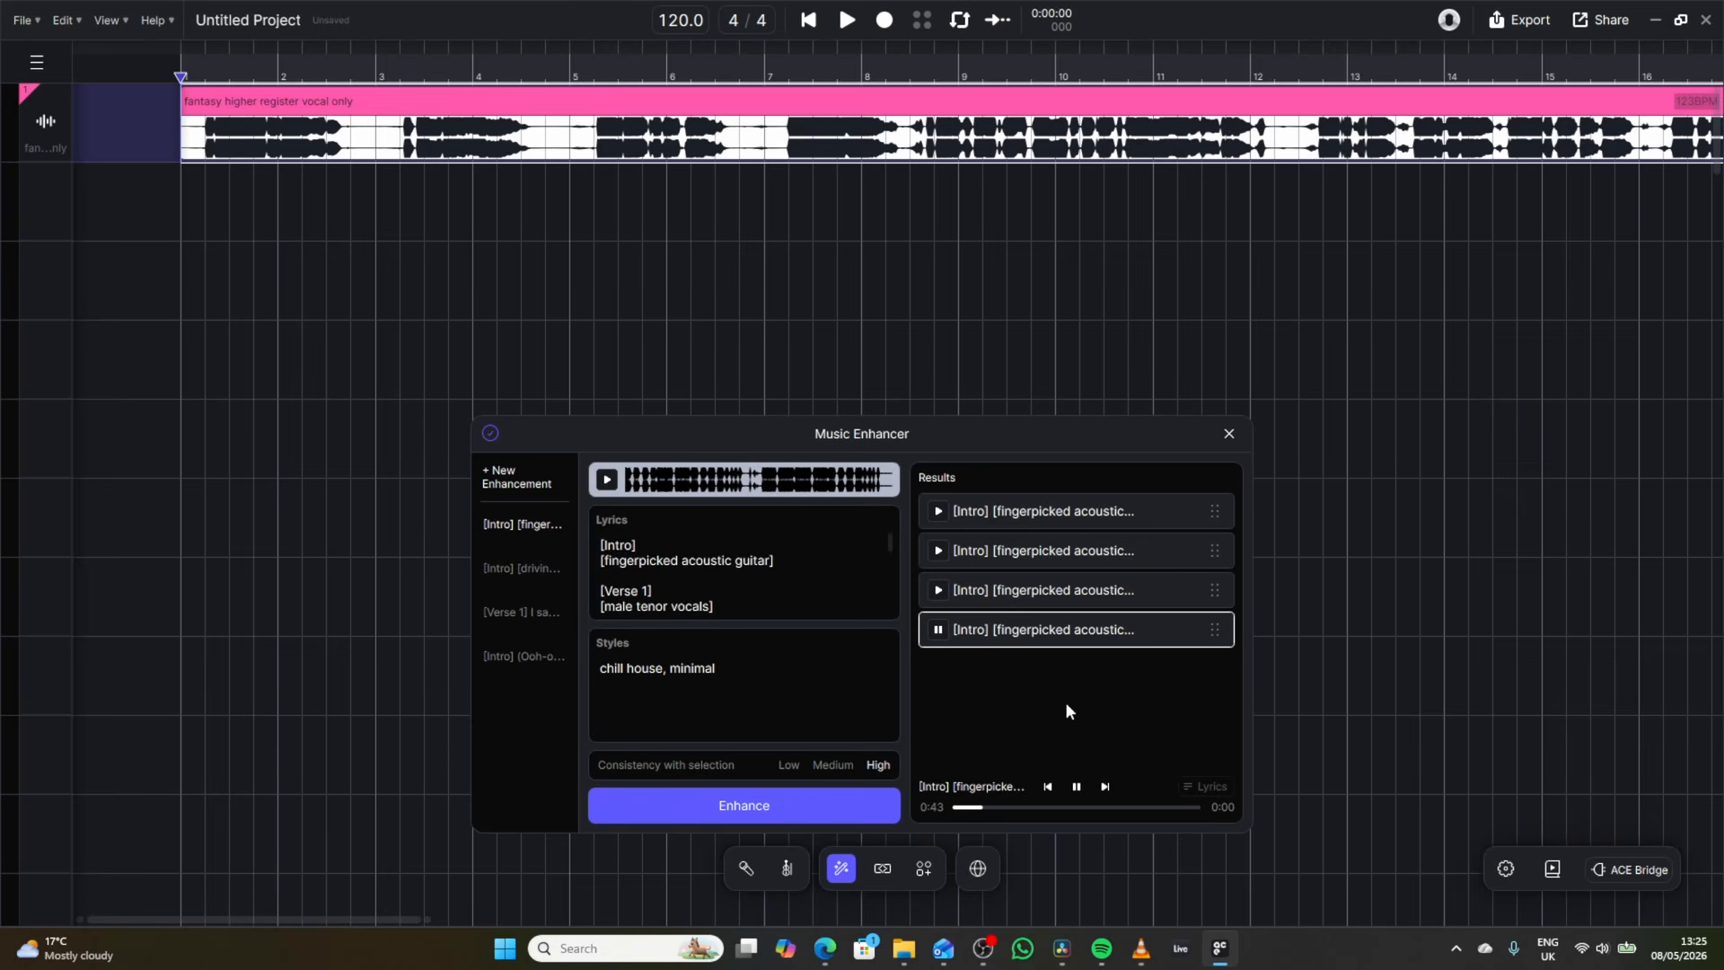
left_click(1079, 787)
left_click(681, 573)
left_click(940, 551)
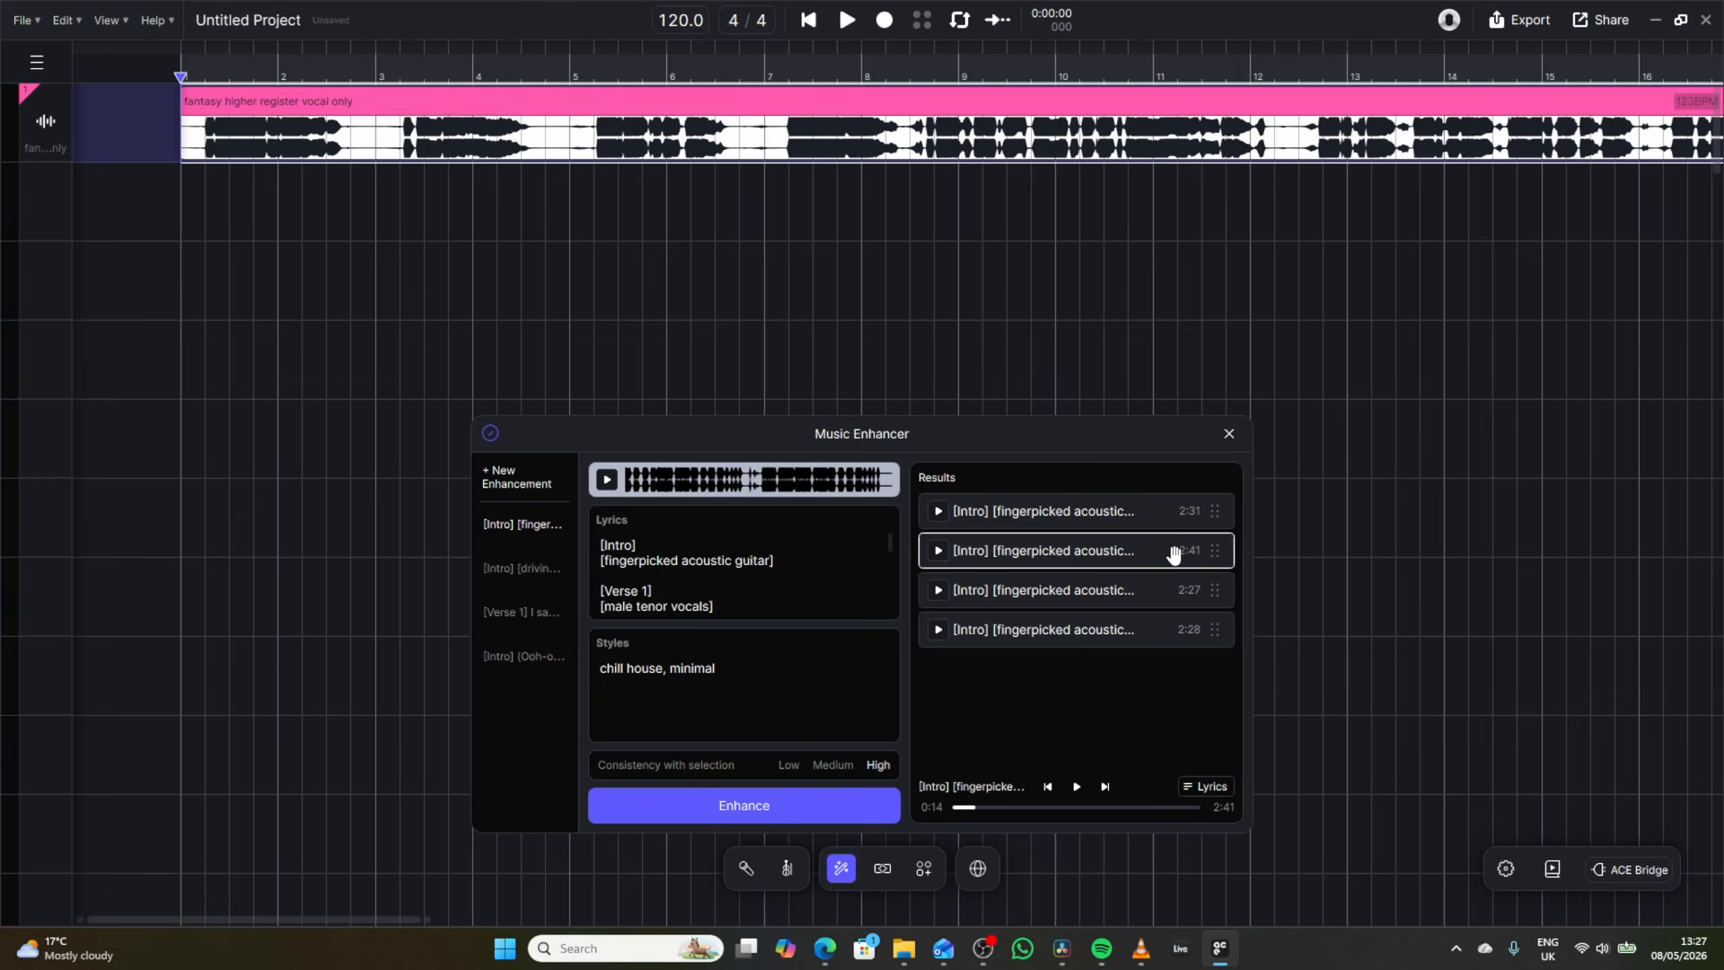
Place the second enhancement result on a new track below the vocal at bar 1 and play the arrangement briefly.
left_click_drag(1163, 555, 178, 222)
key("space")
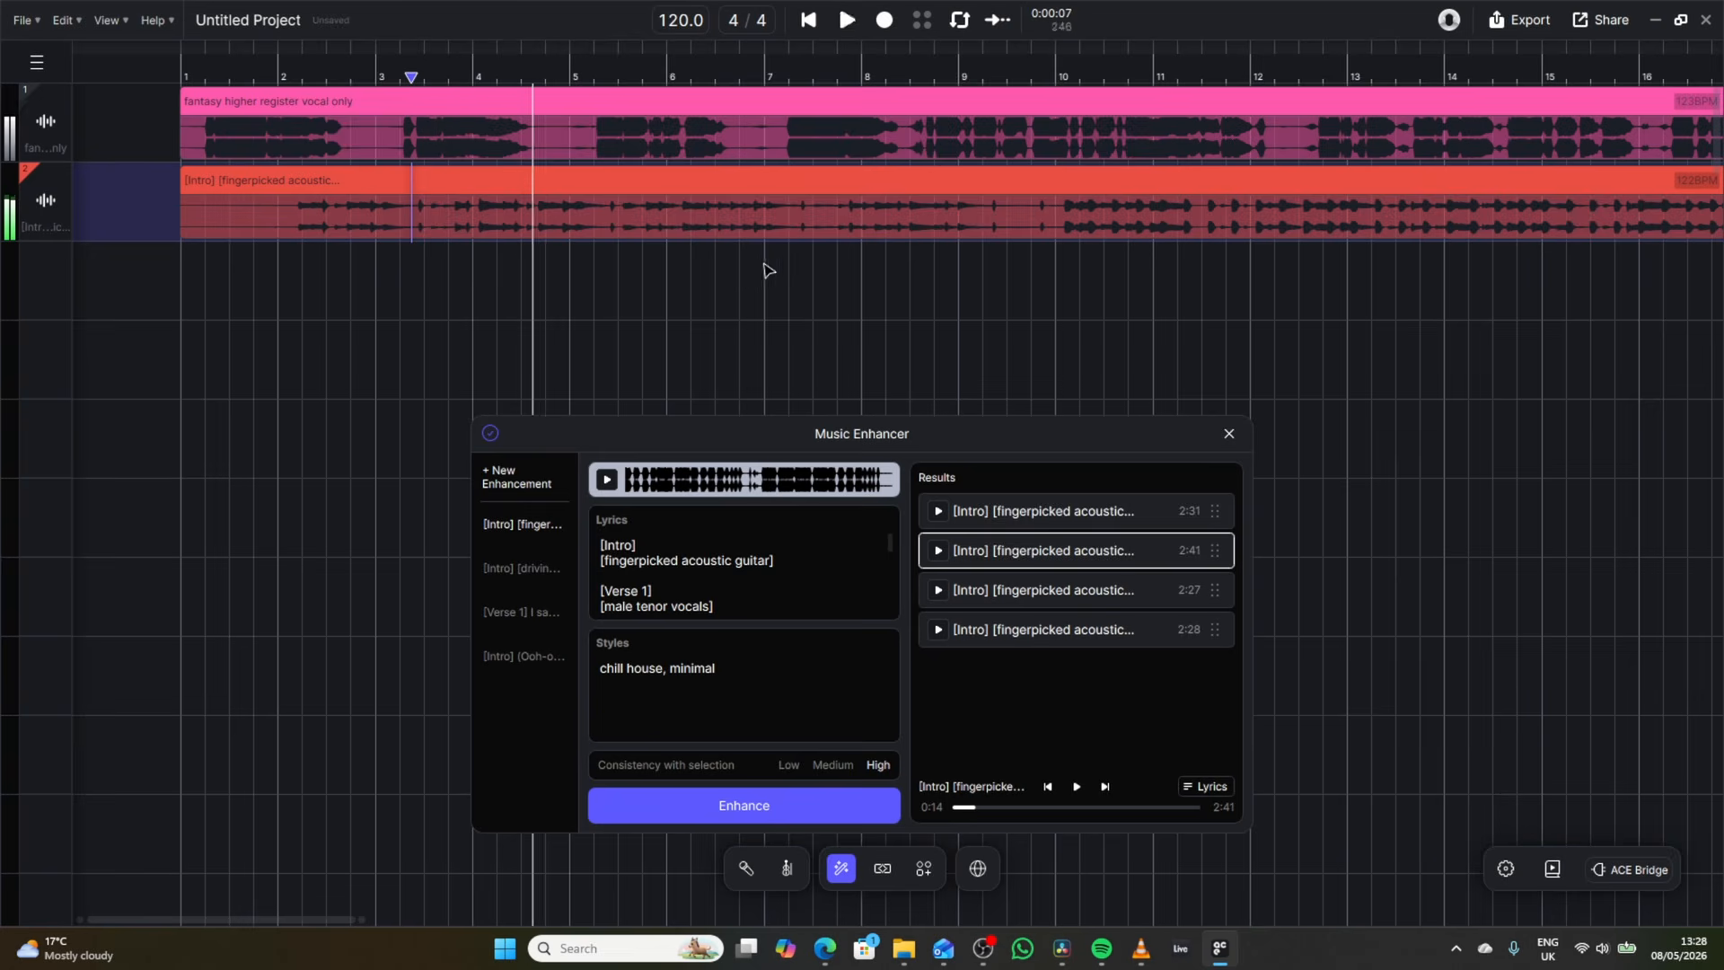
key("space")
right_click(578, 218)
mouse_move(772, 235)
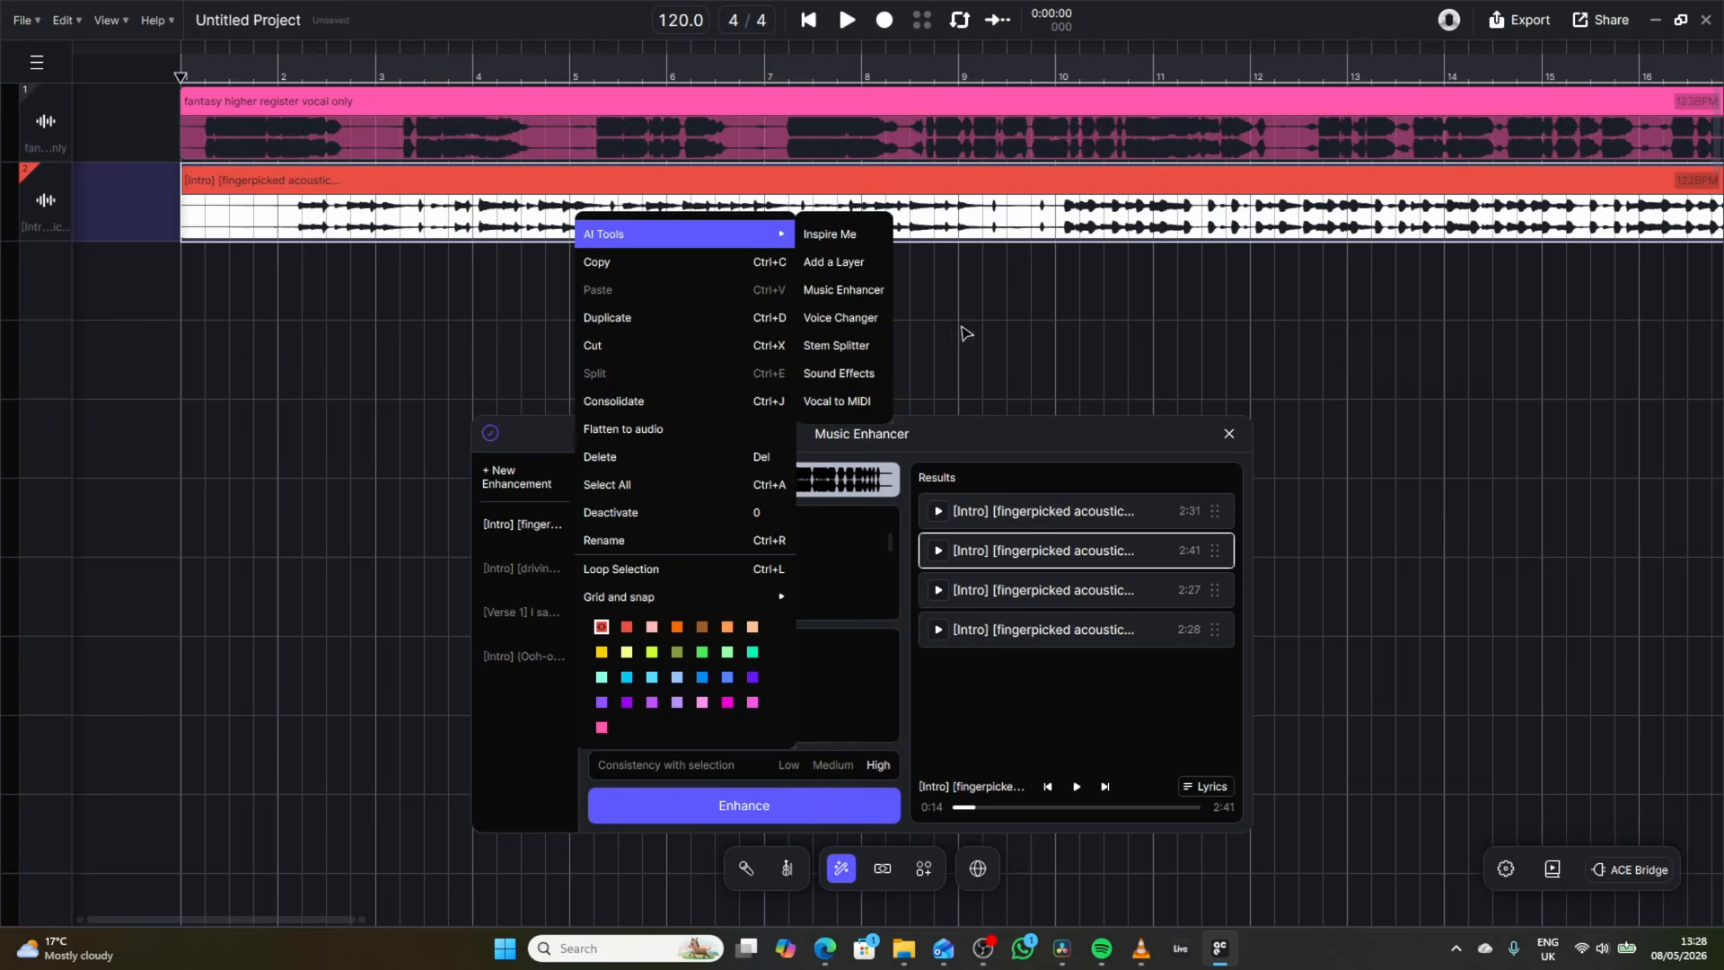
left_click(936, 268)
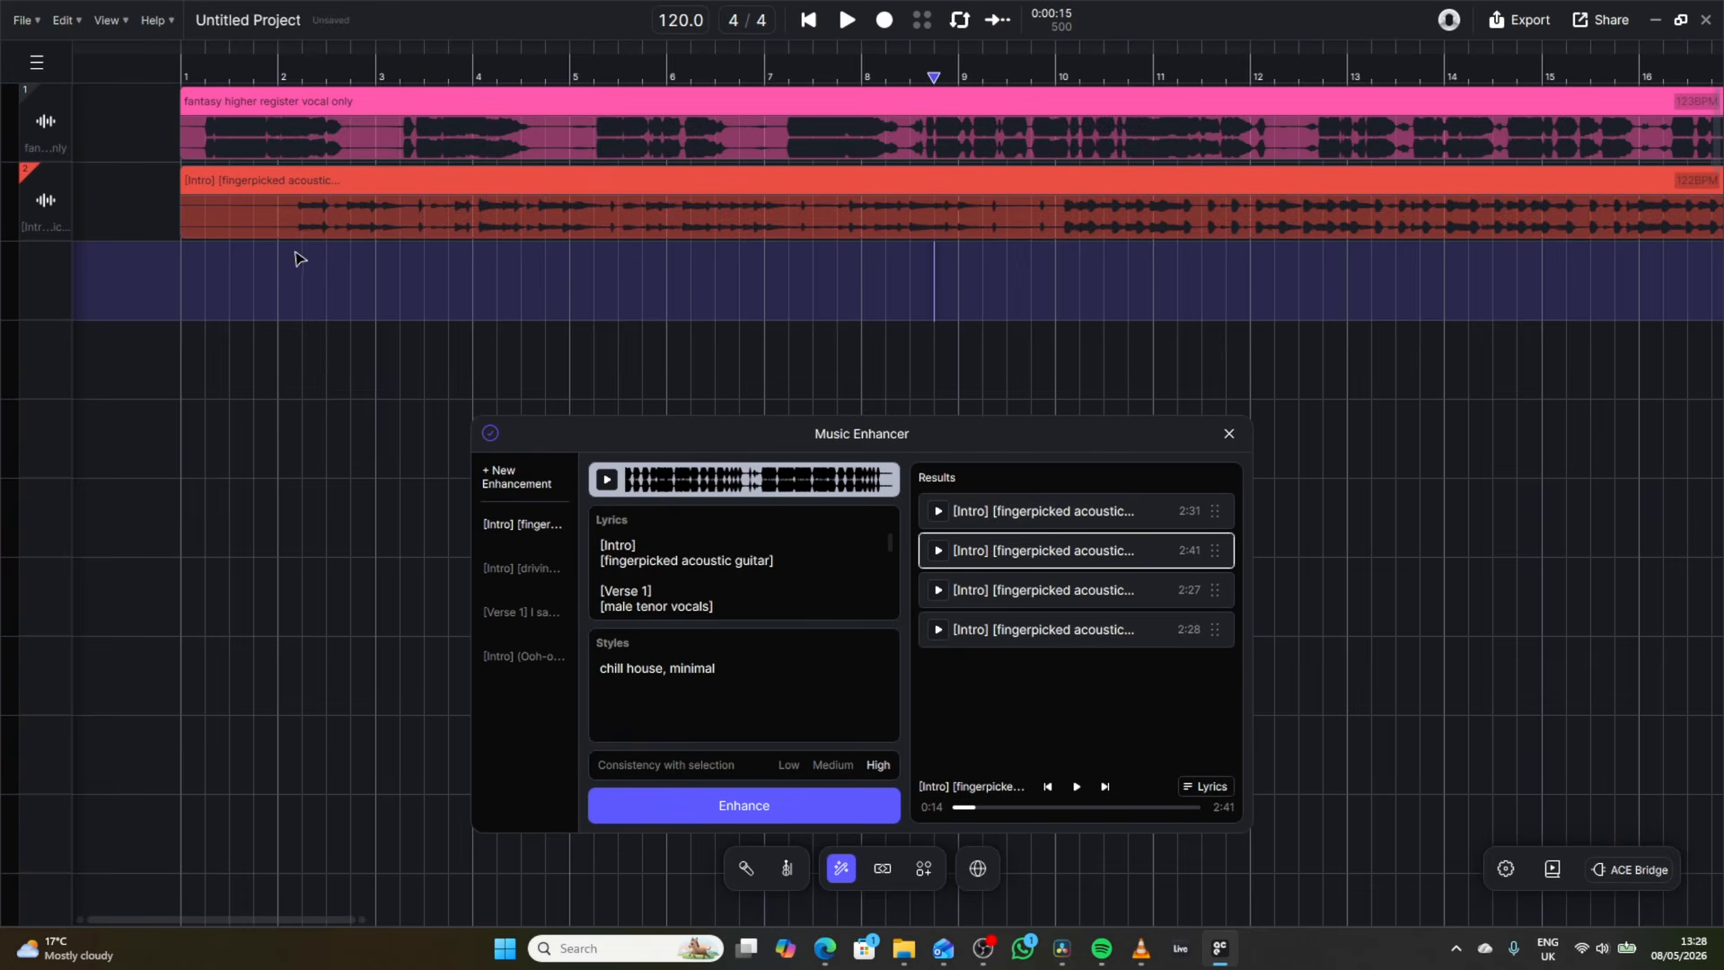
Generate a Strings layer with the style "orchestral" on the empty third track, covering bars 1 to 10.
left_click(181, 278)
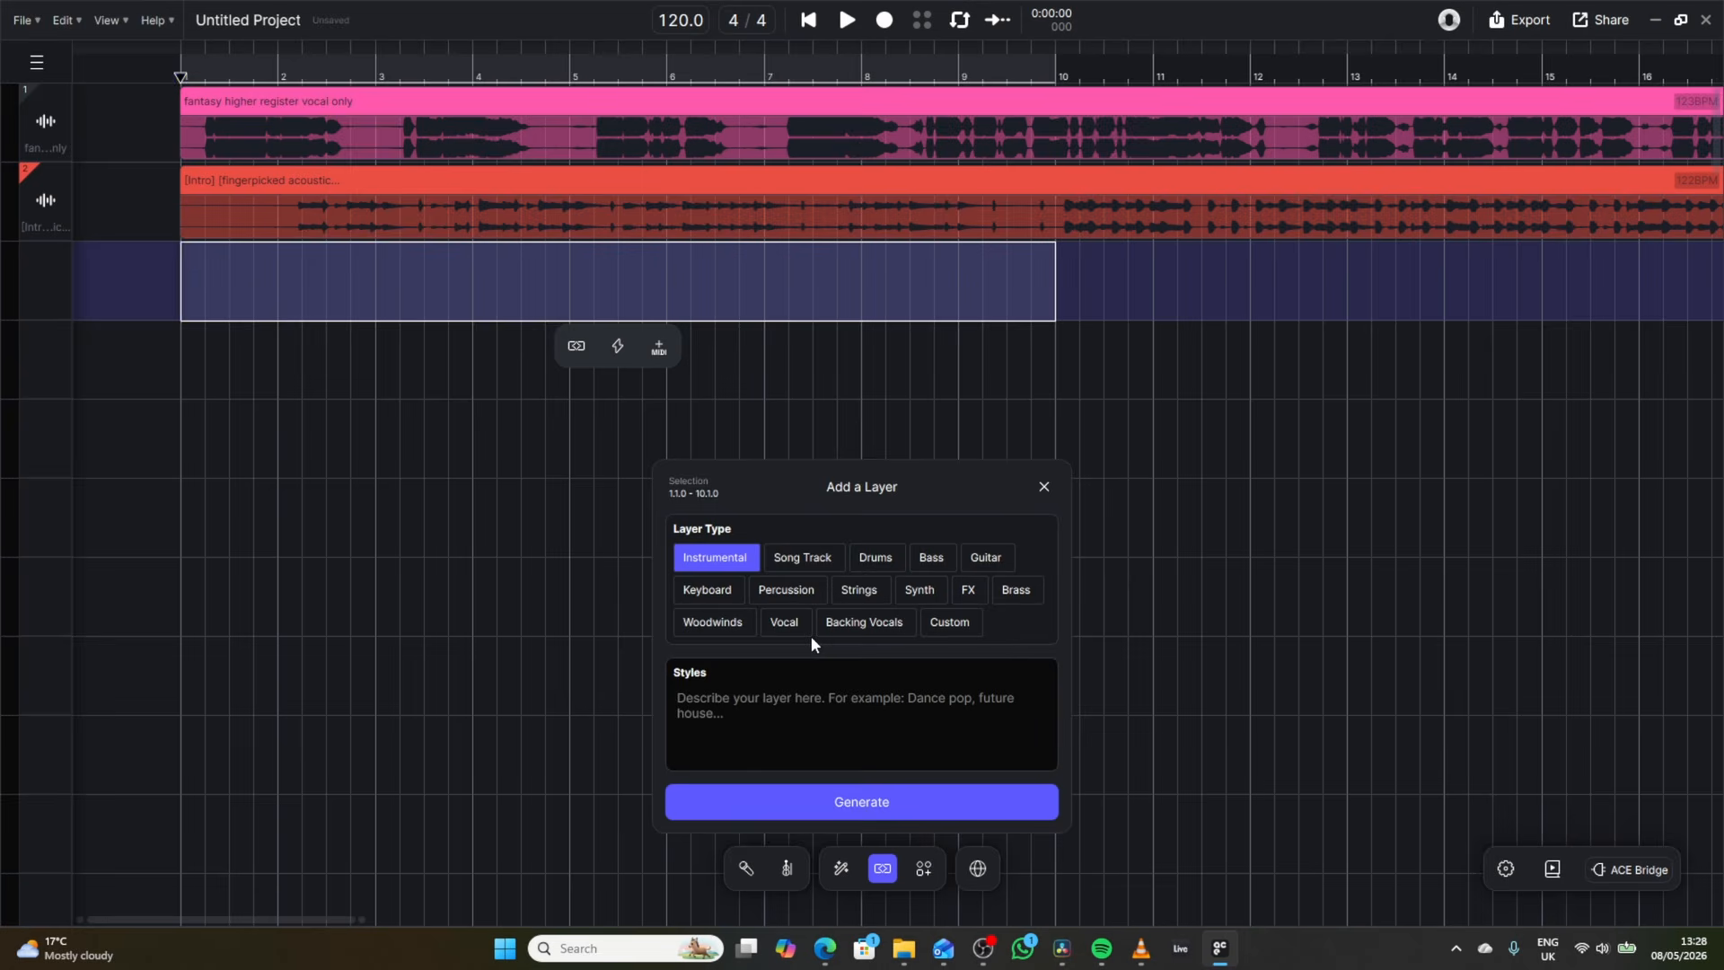
left_click(859, 593)
left_click(818, 715)
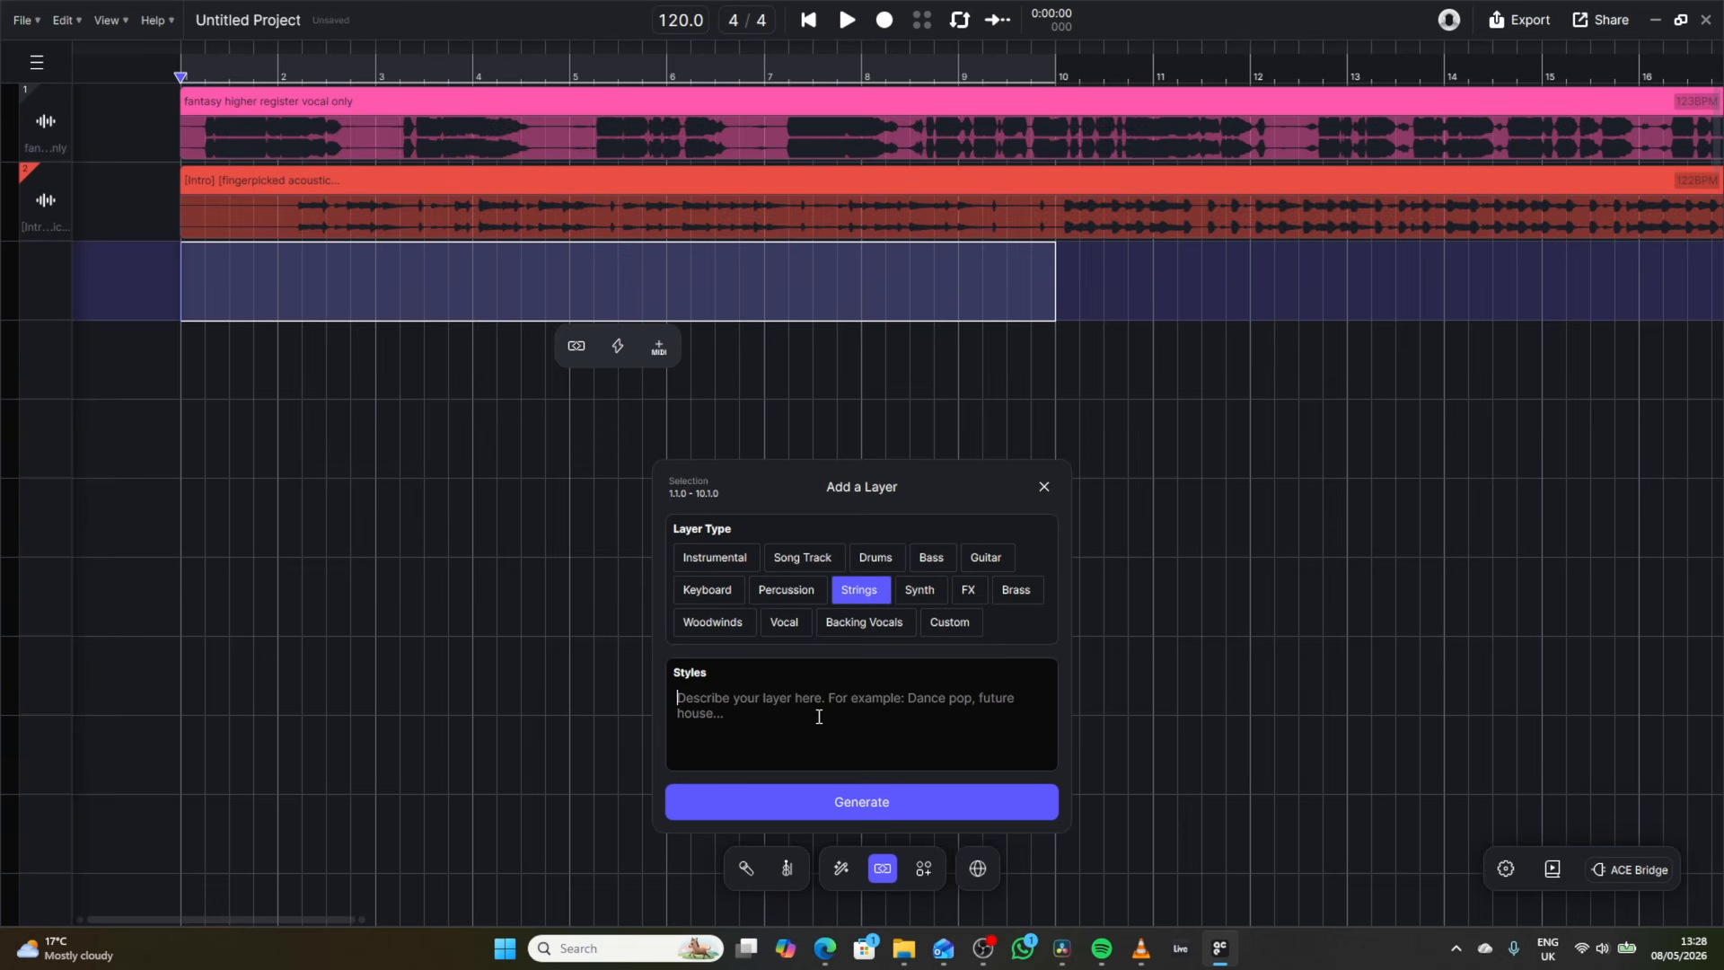
type("orch")
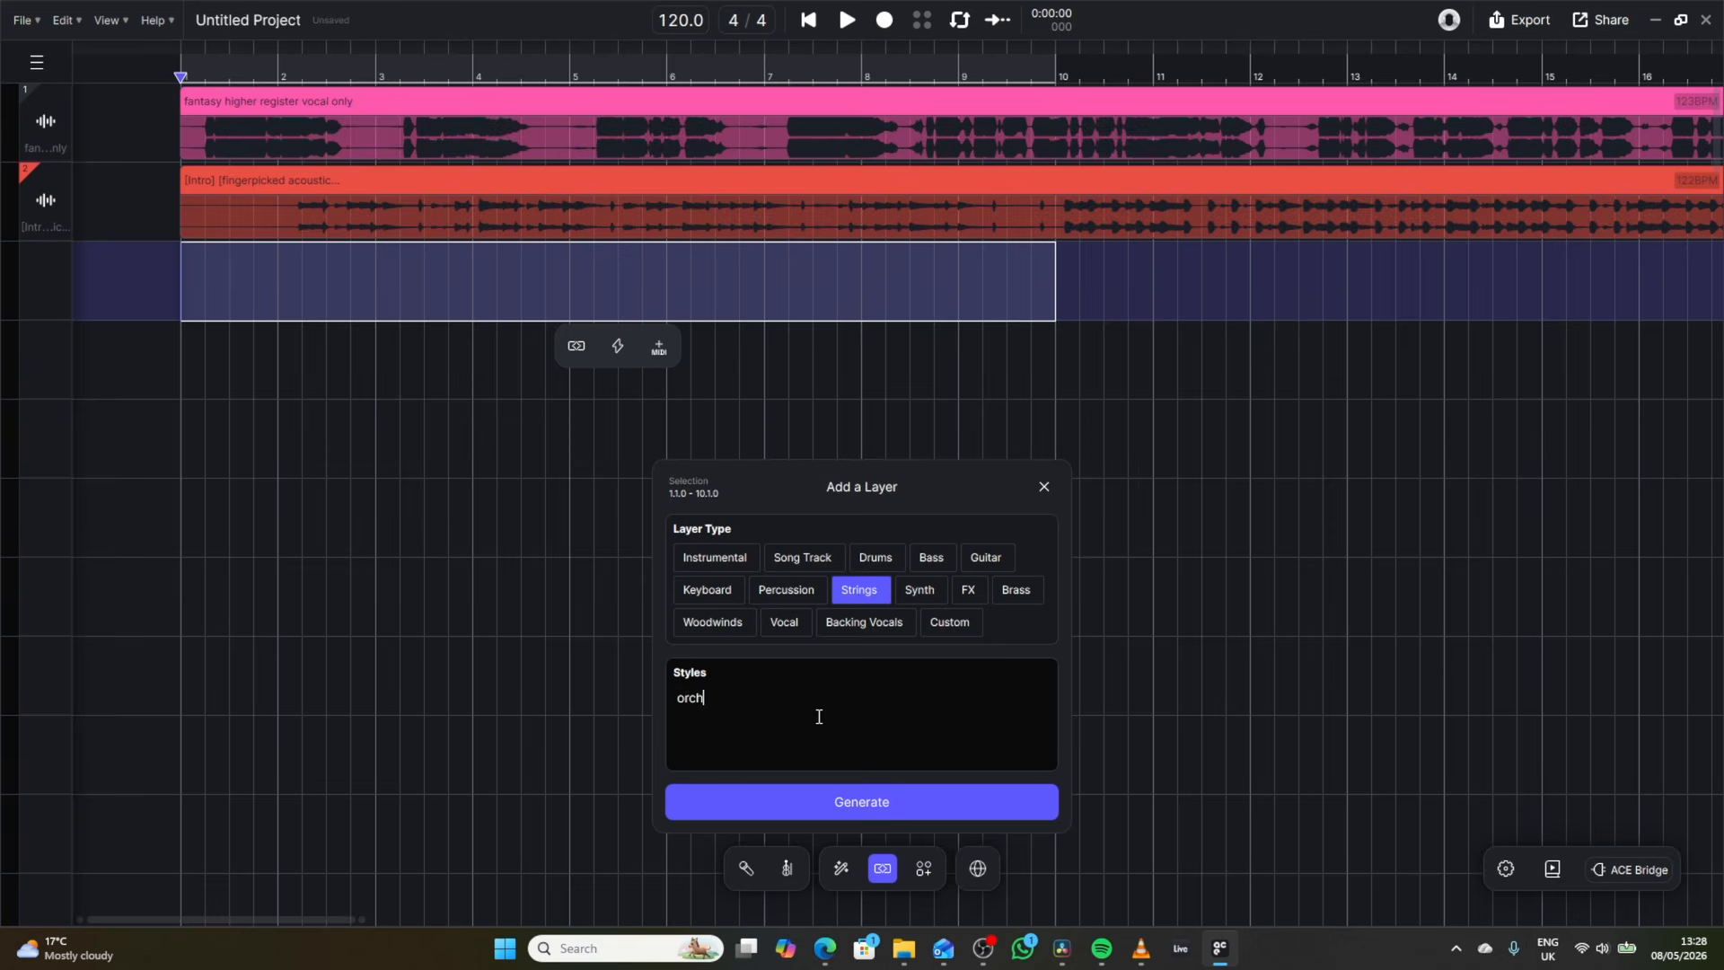
type("estral")
left_click(921, 803)
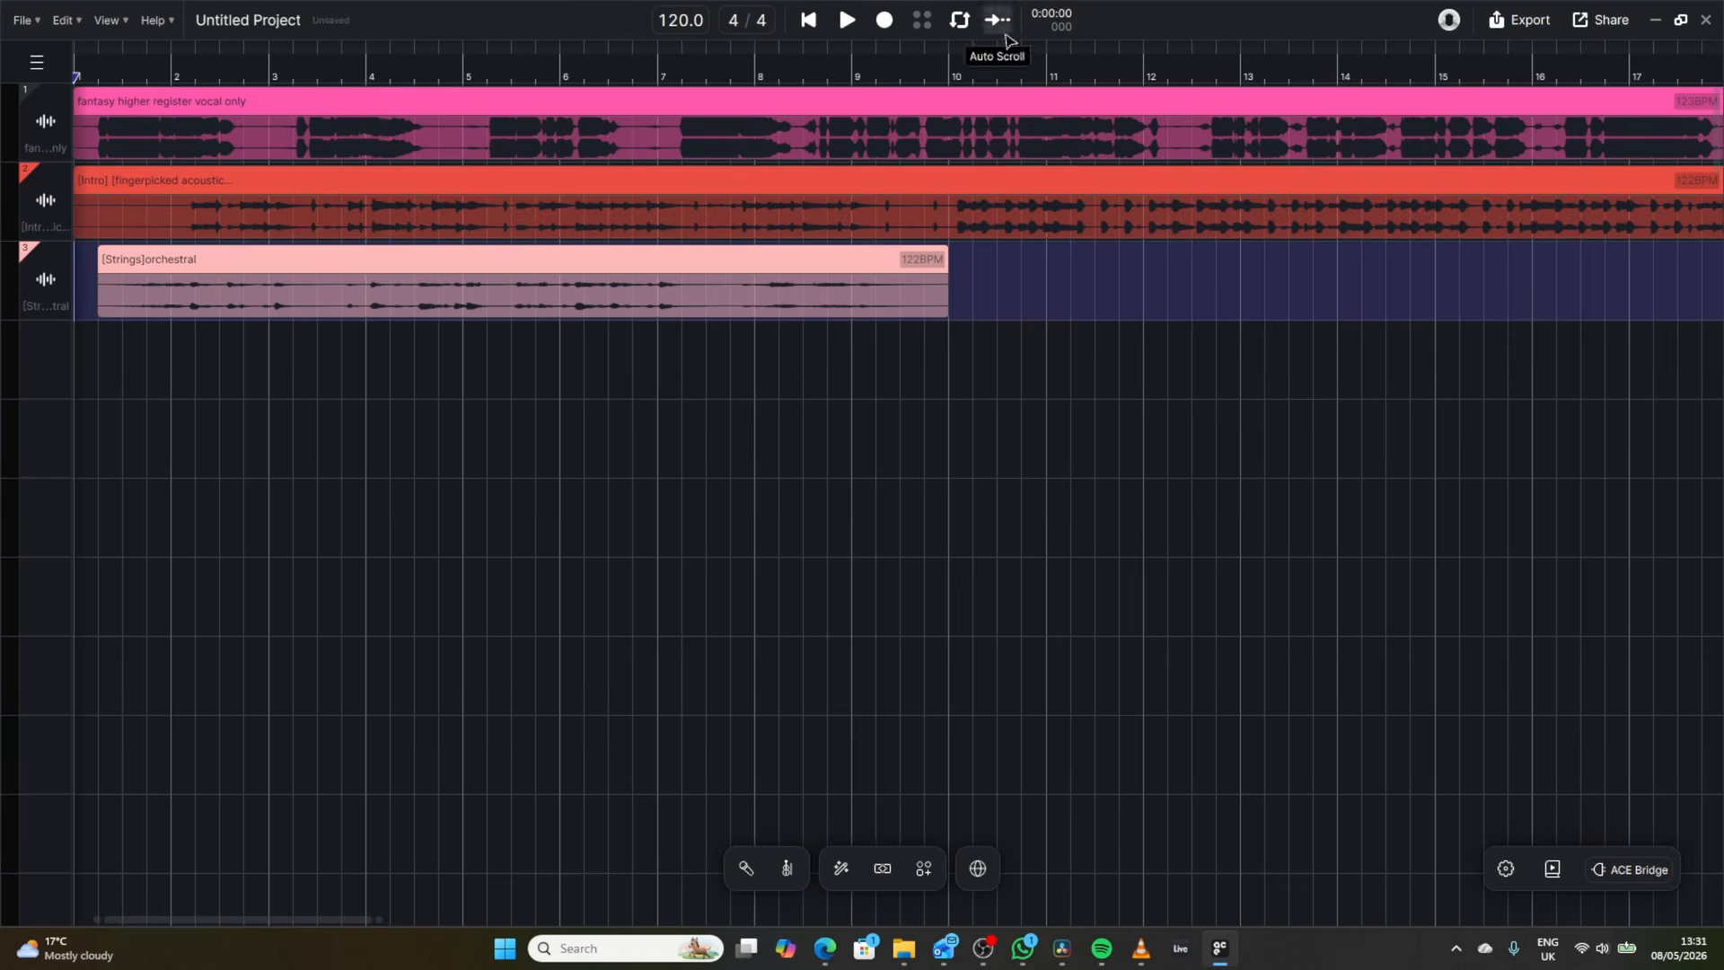
Play the arrangement and lower the gain of the orchestral strings clip.
left_click(847, 19)
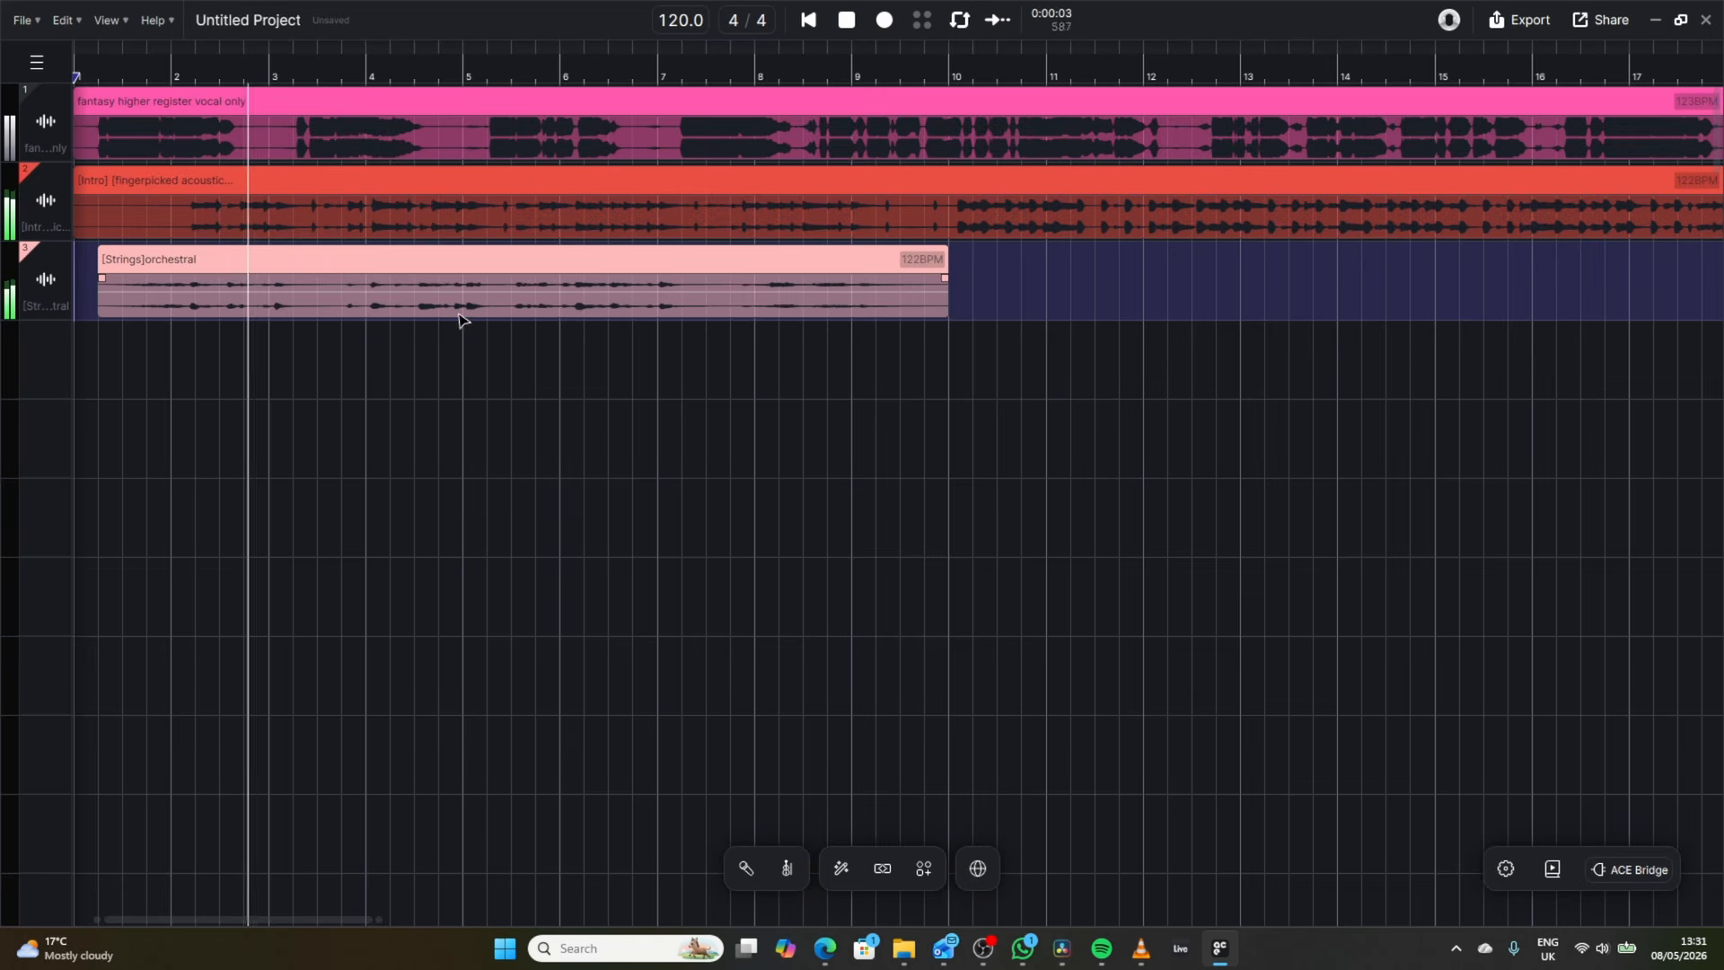
left_click_drag(468, 293, 466, 294)
key("space")
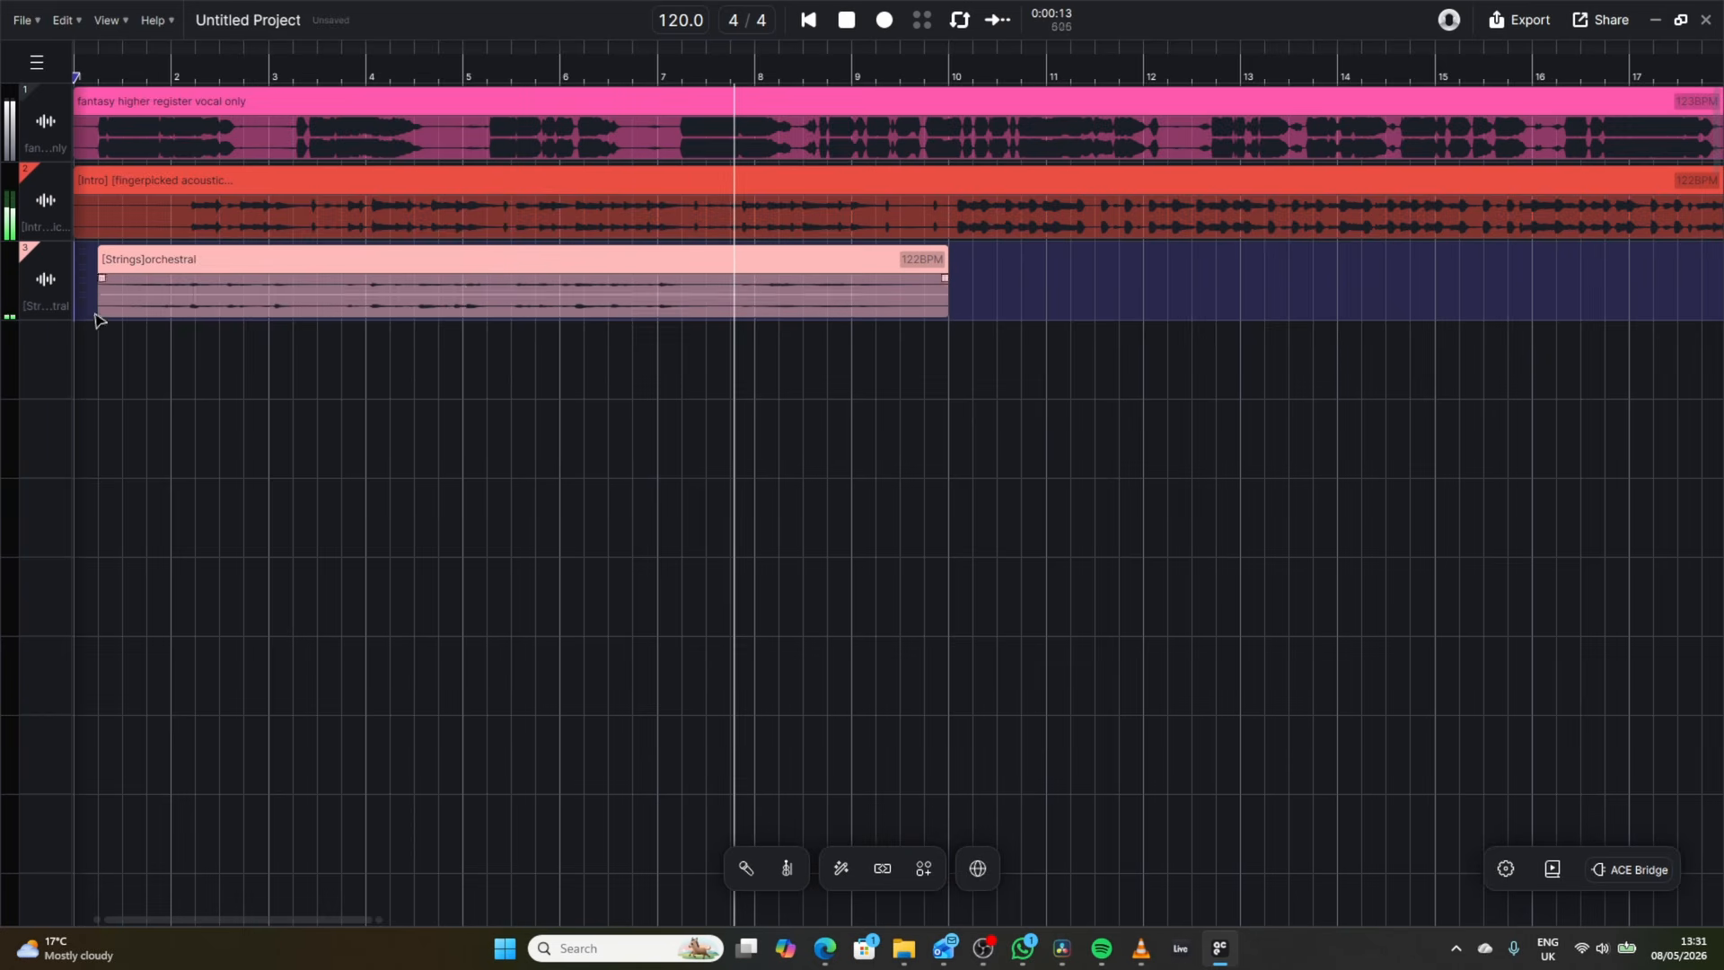
Enable Basic Effects on the strings track and set its reverb to Cinematic at 19% dry/wet while listening to the mix.
left_click(87, 308)
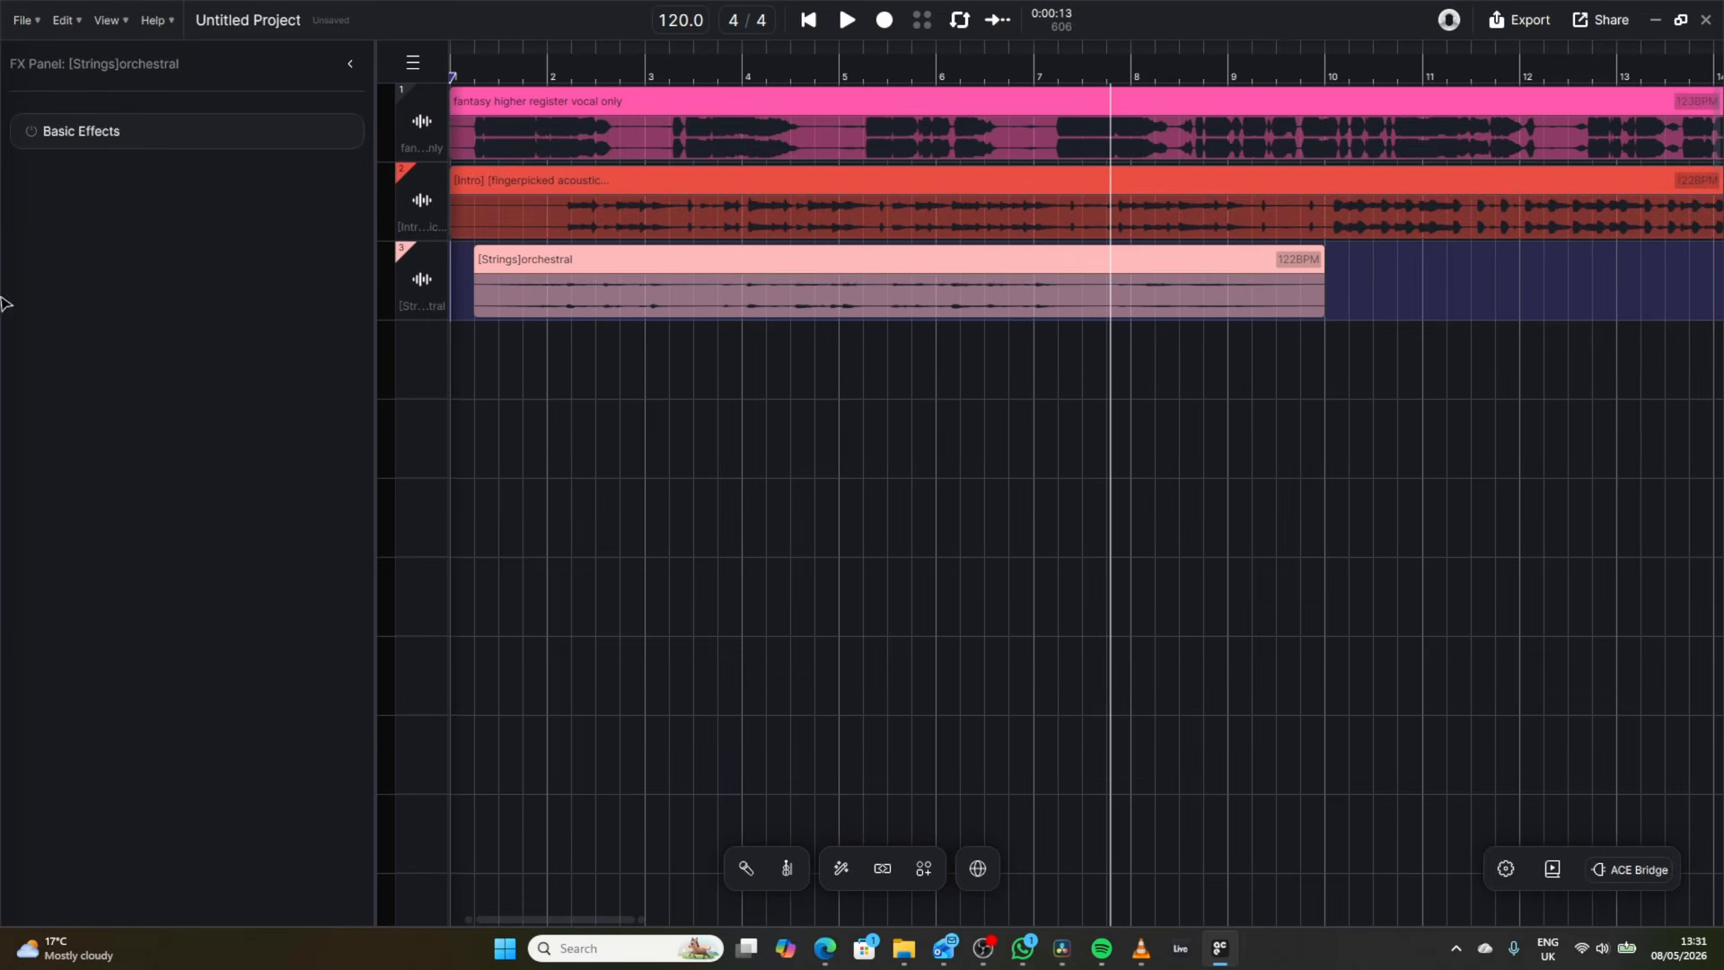
left_click(147, 139)
left_click(251, 226)
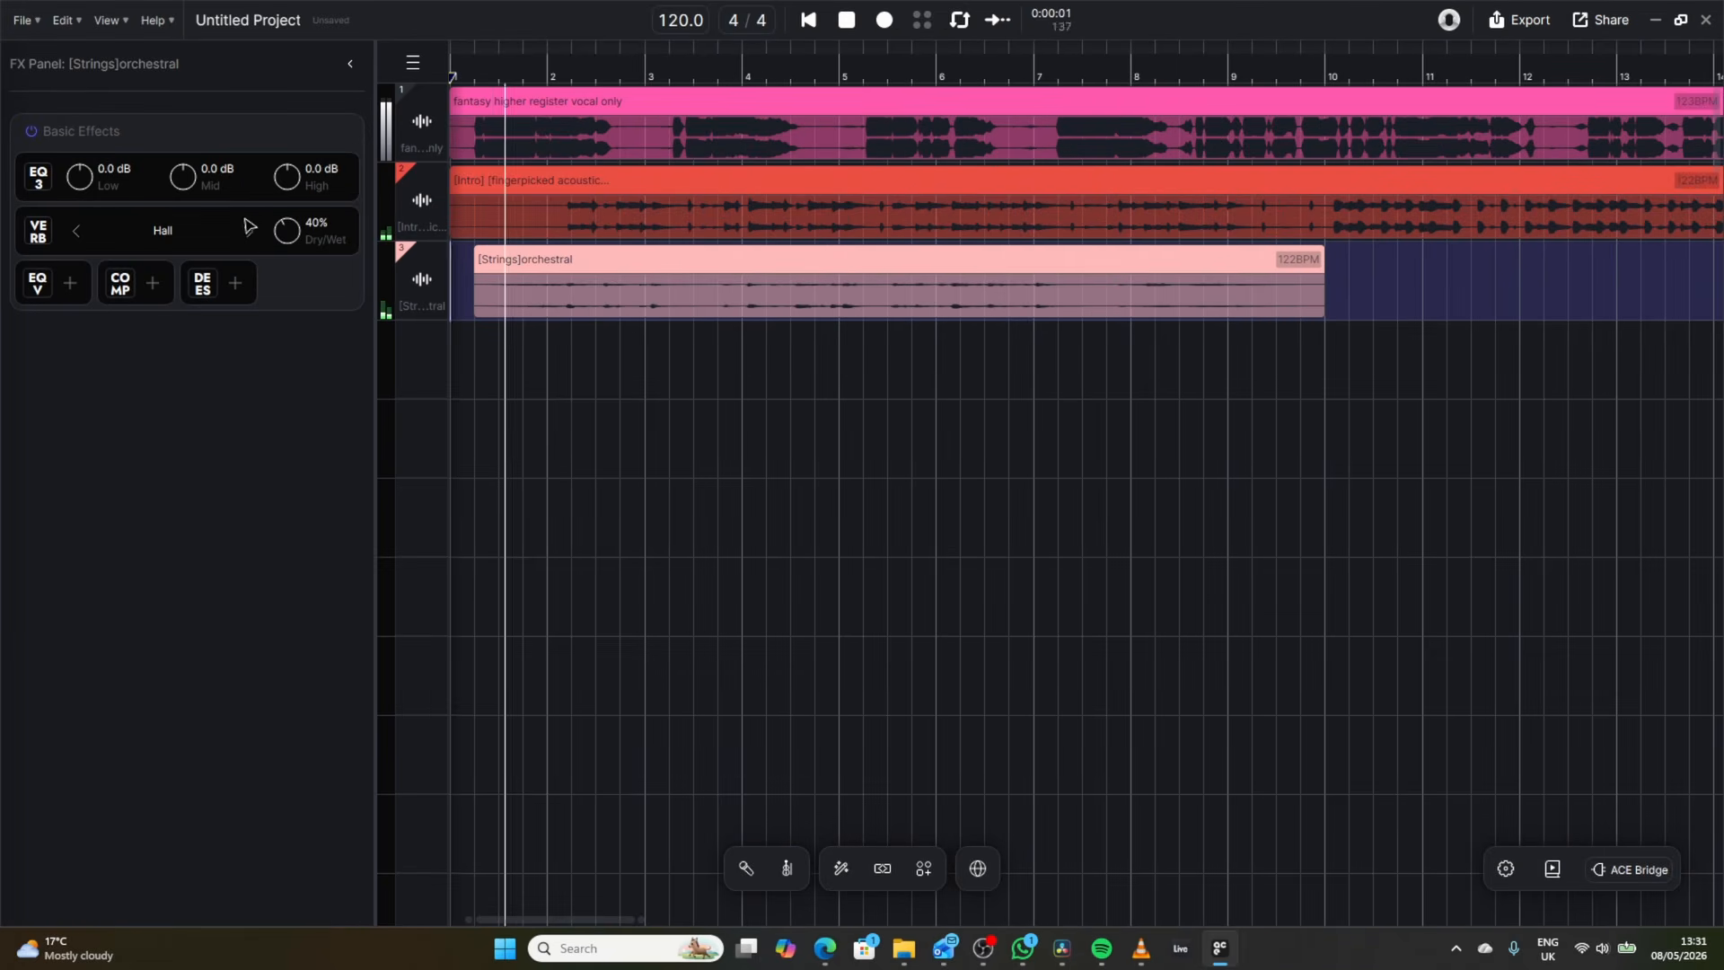
left_click(251, 230)
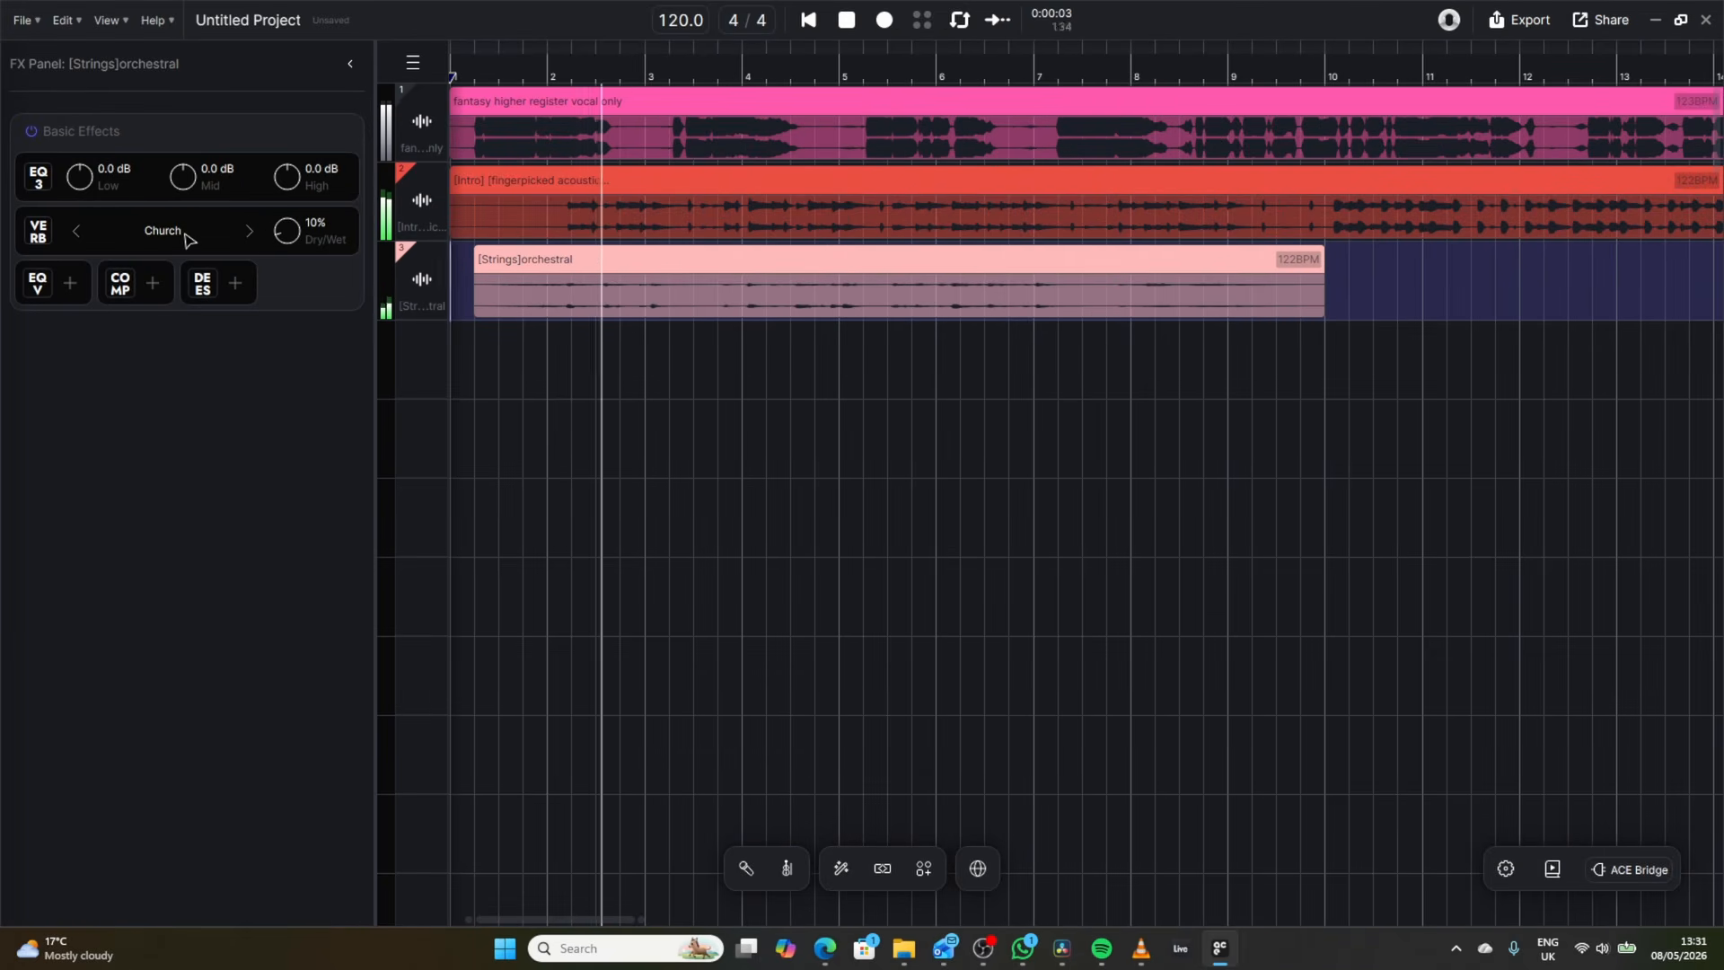
left_click(251, 232)
mouse_move(284, 231)
left_mouse_down()
mouse_move(283, 149)
mouse_move(268, 219)
left_mouse_up()
left_click(1025, 259)
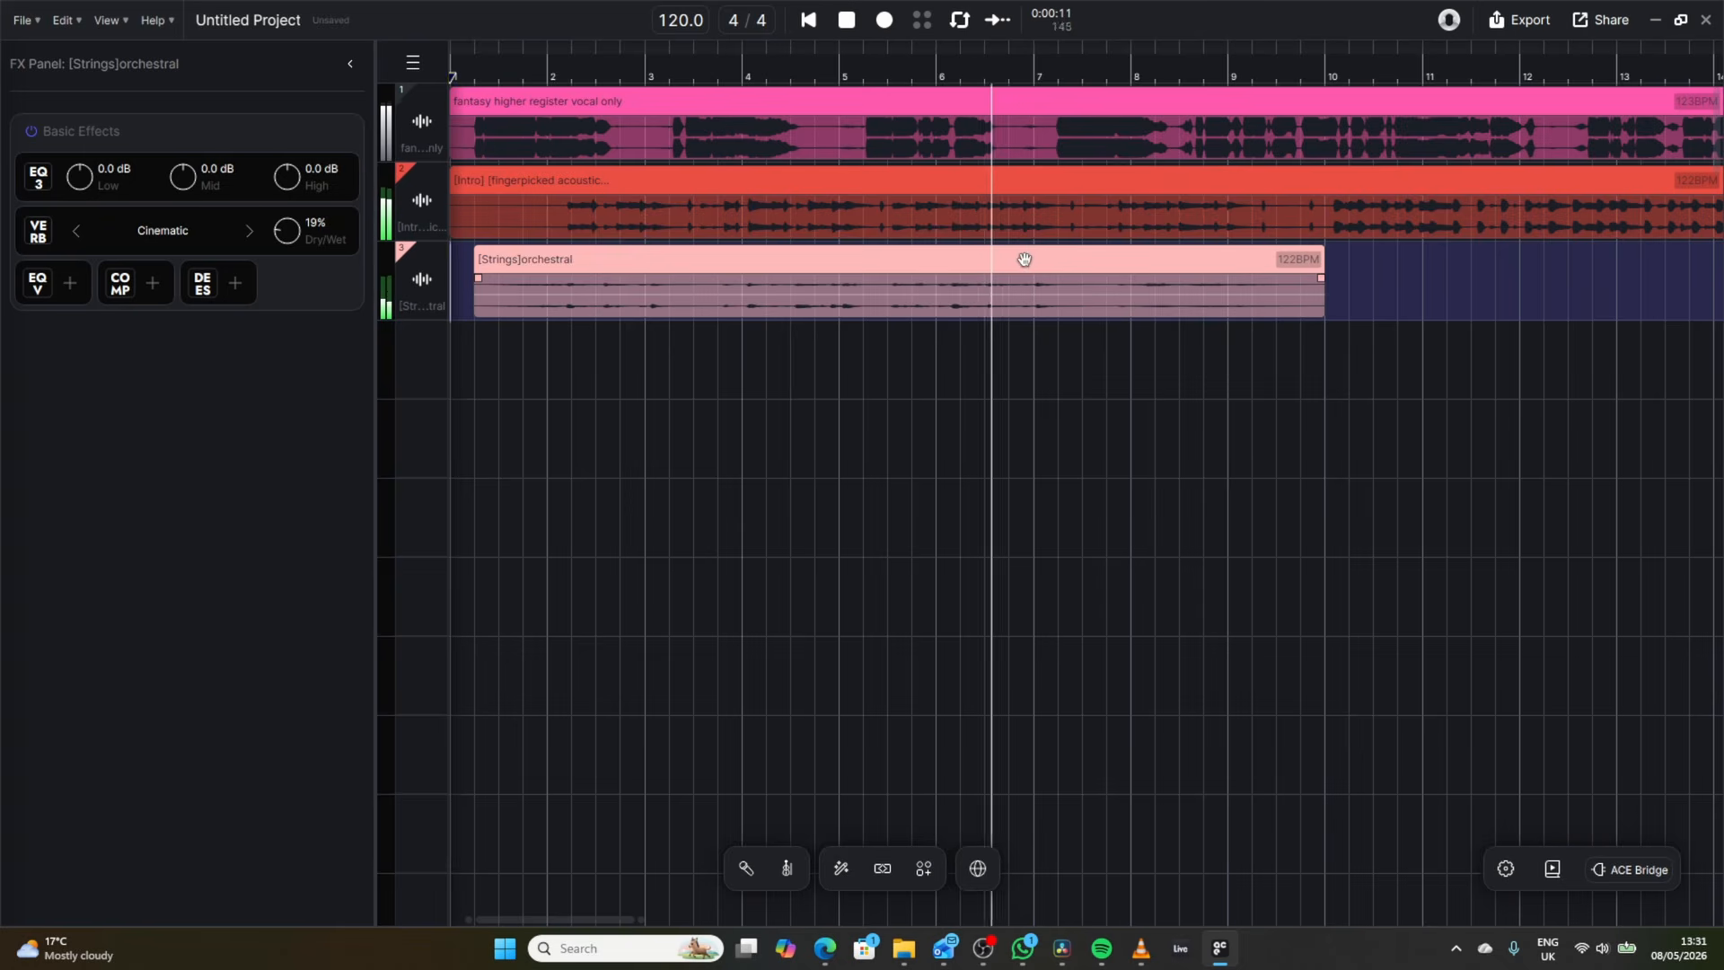
left_click(847, 24)
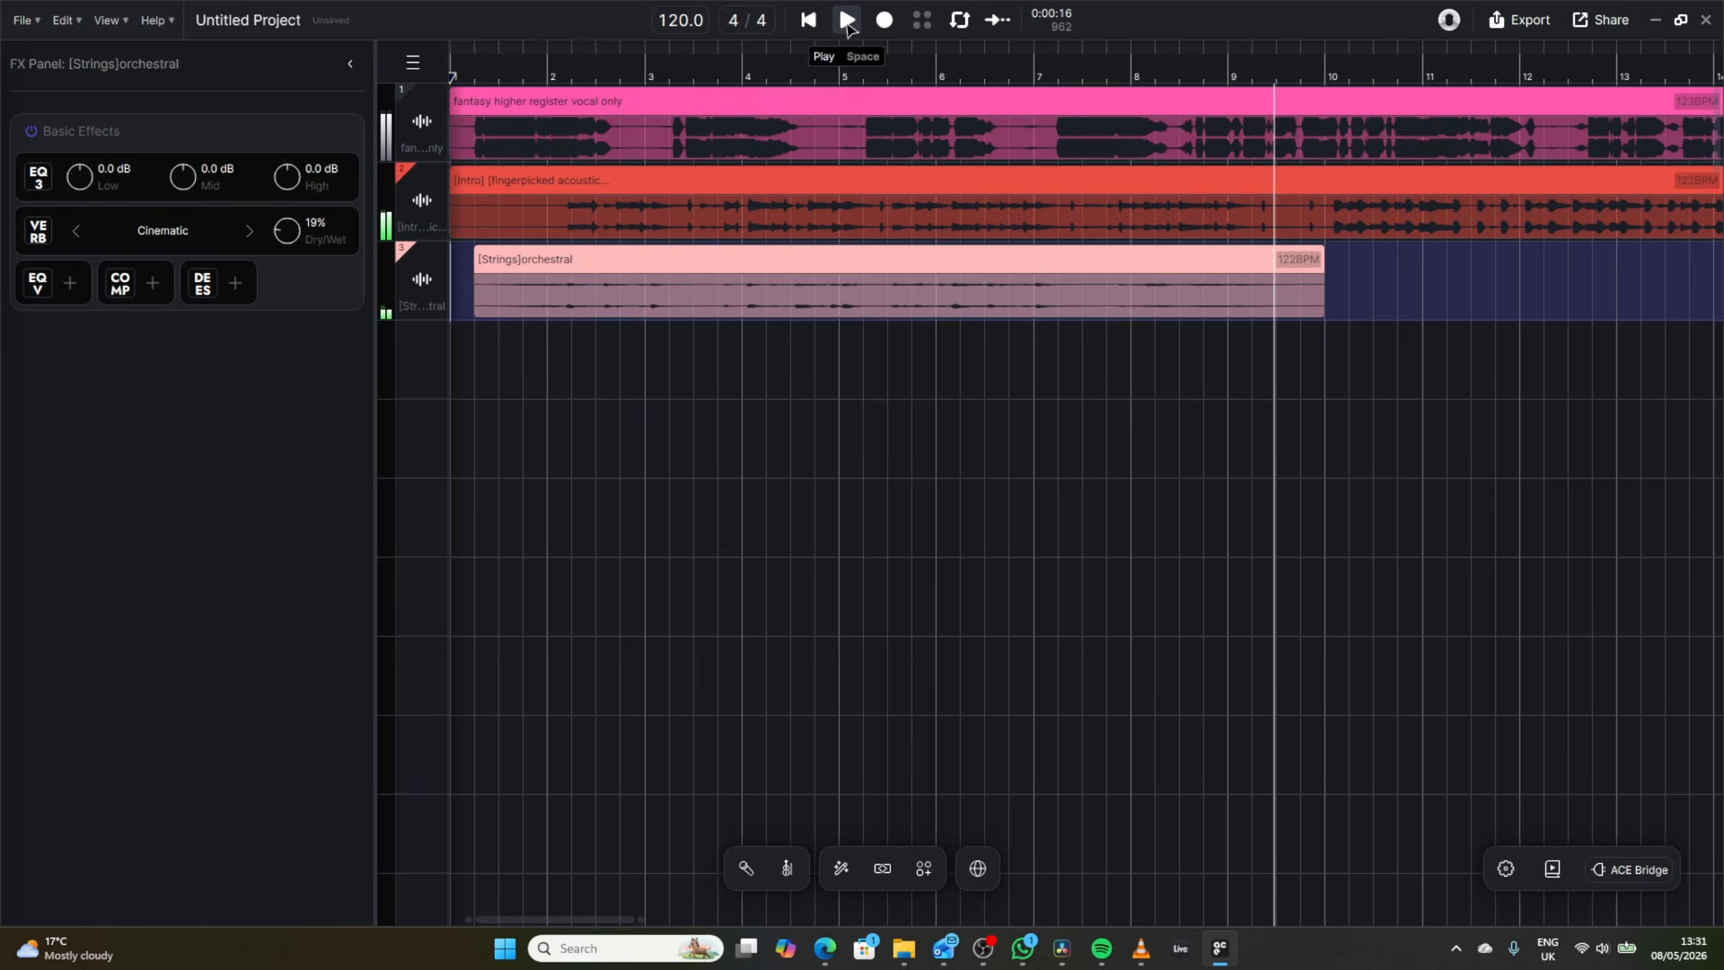